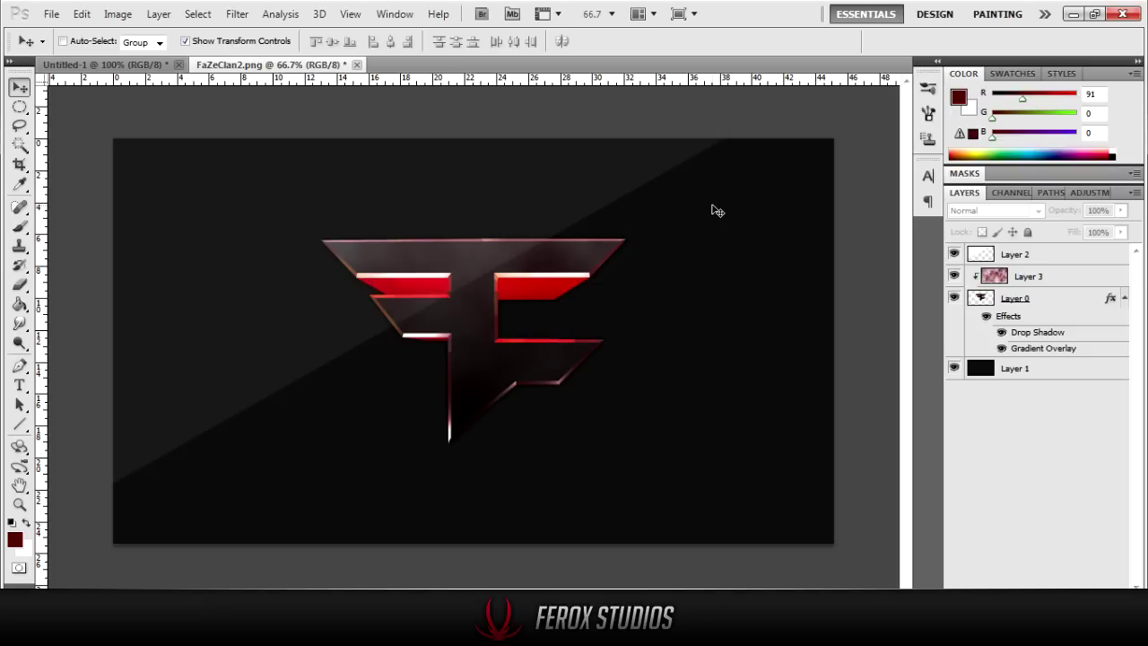
{"action": "left_click", "coordinate": [19, 365]}
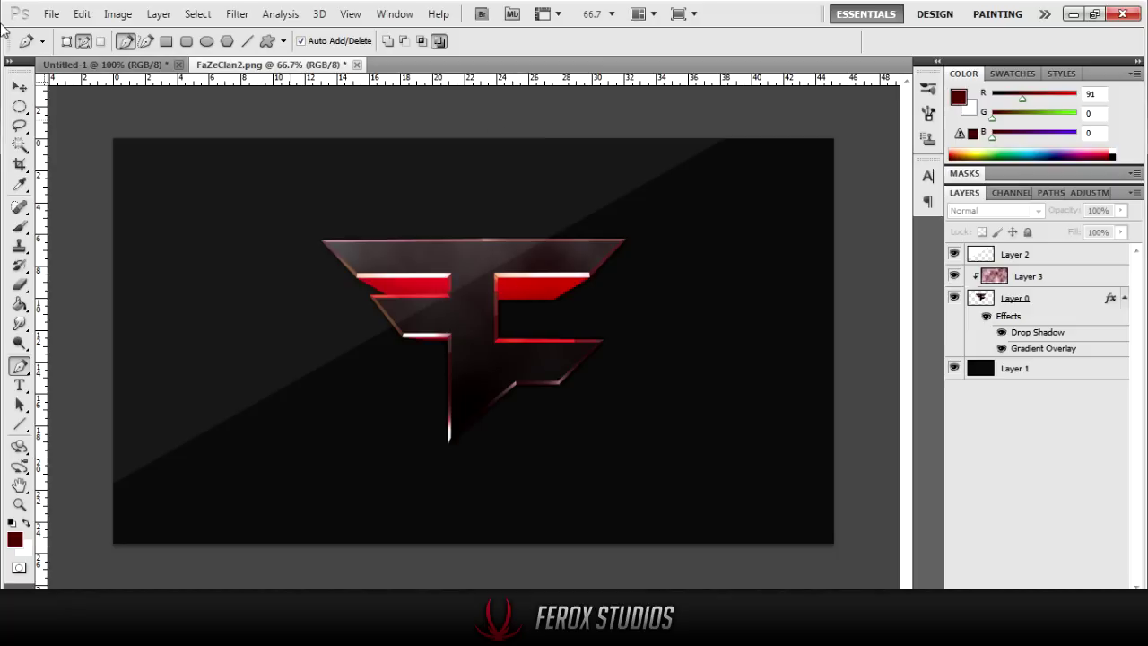
{"action": "left_click", "coordinate": [19, 86]}
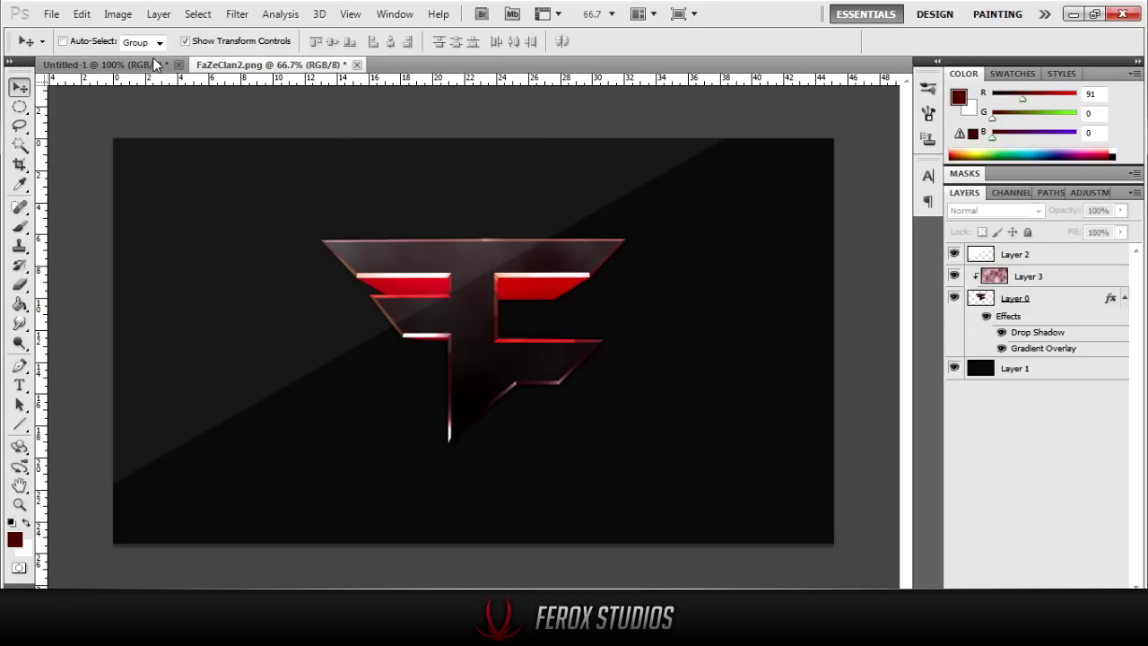
{"action": "key", "text": "ctrl+Tab"}
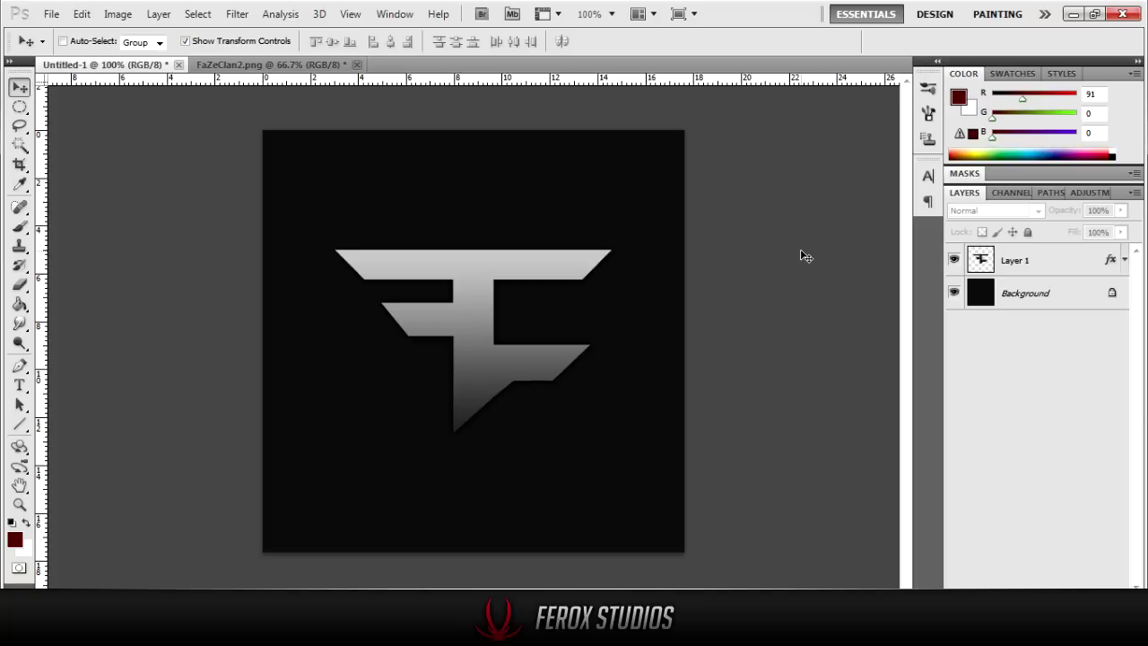
{"action": "left_click", "coordinate": [315, 70]}
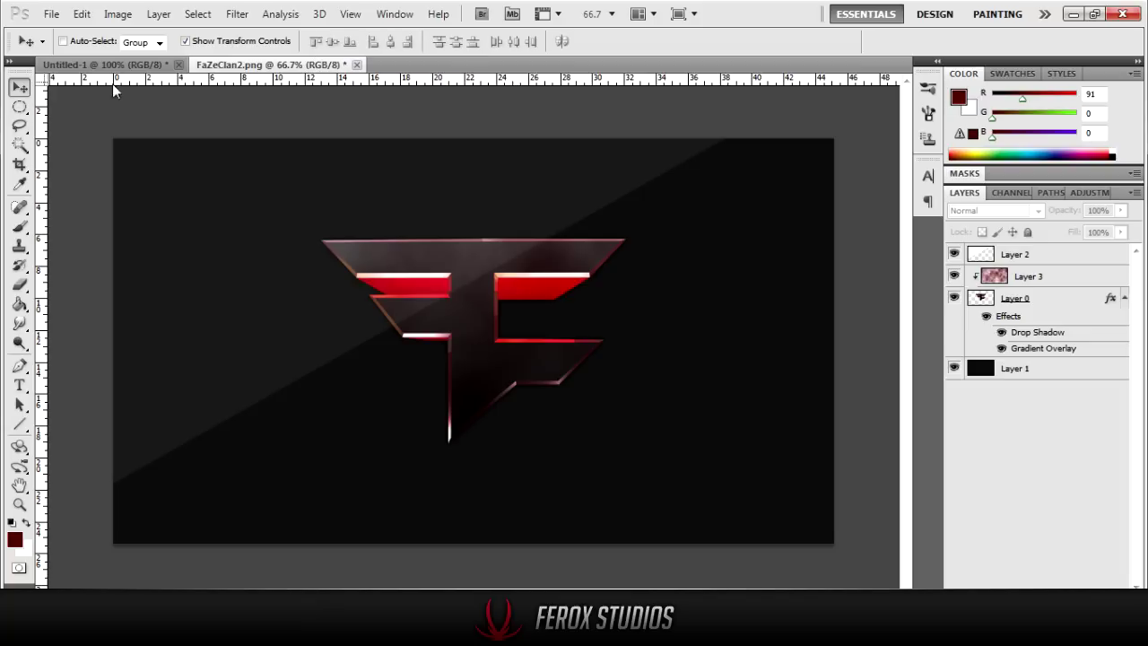
Start a Pen path at the logo's upper-right tip and trace across the top edge, down the left slant and along to the left notch.
{"action": "left_click", "coordinate": [20, 366]}
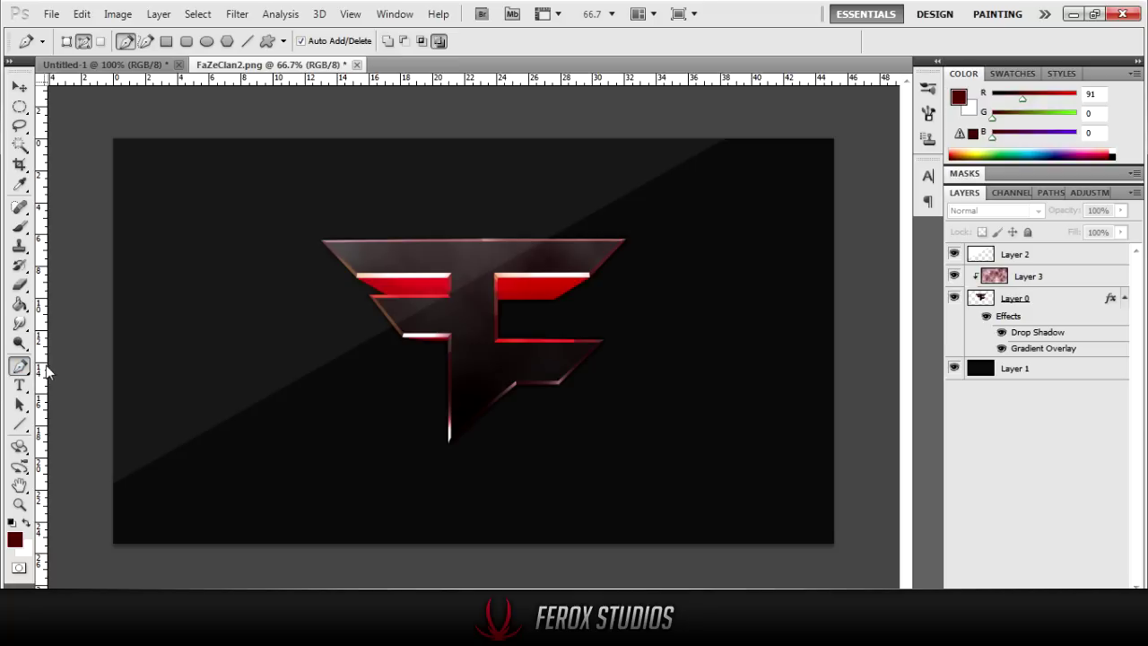
{"action": "left_click", "coordinate": [19, 503]}
{"action": "left_click", "coordinate": [464, 265]}
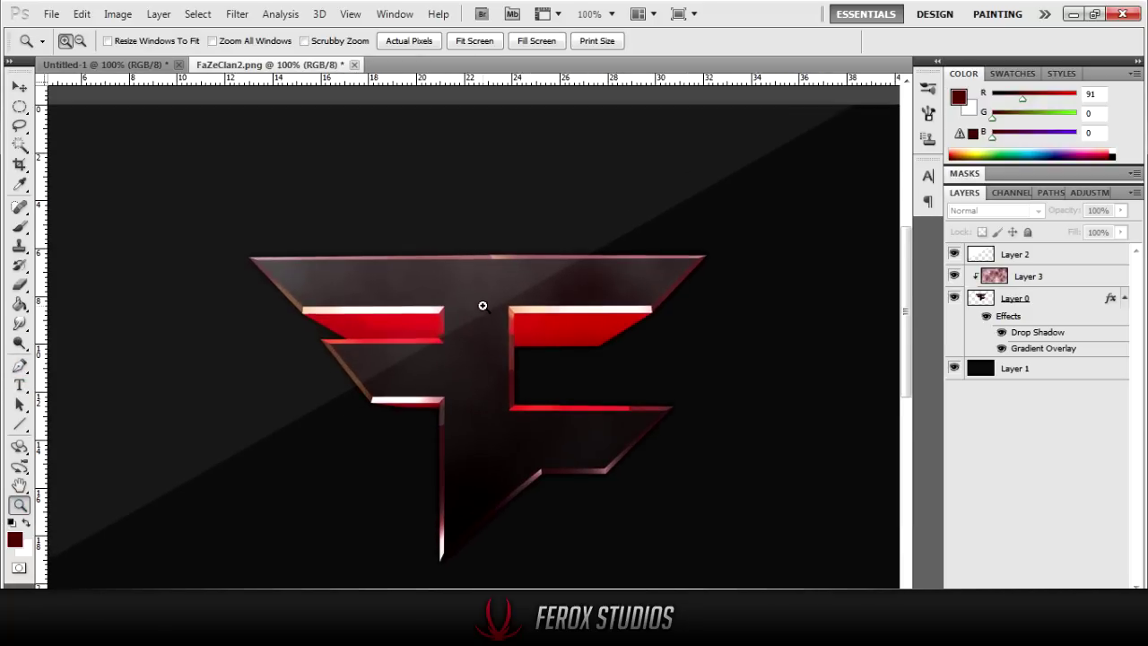
{"action": "left_click", "coordinate": [490, 310]}
{"action": "right_click", "coordinate": [491, 311]}
{"action": "left_click", "coordinate": [529, 403]}
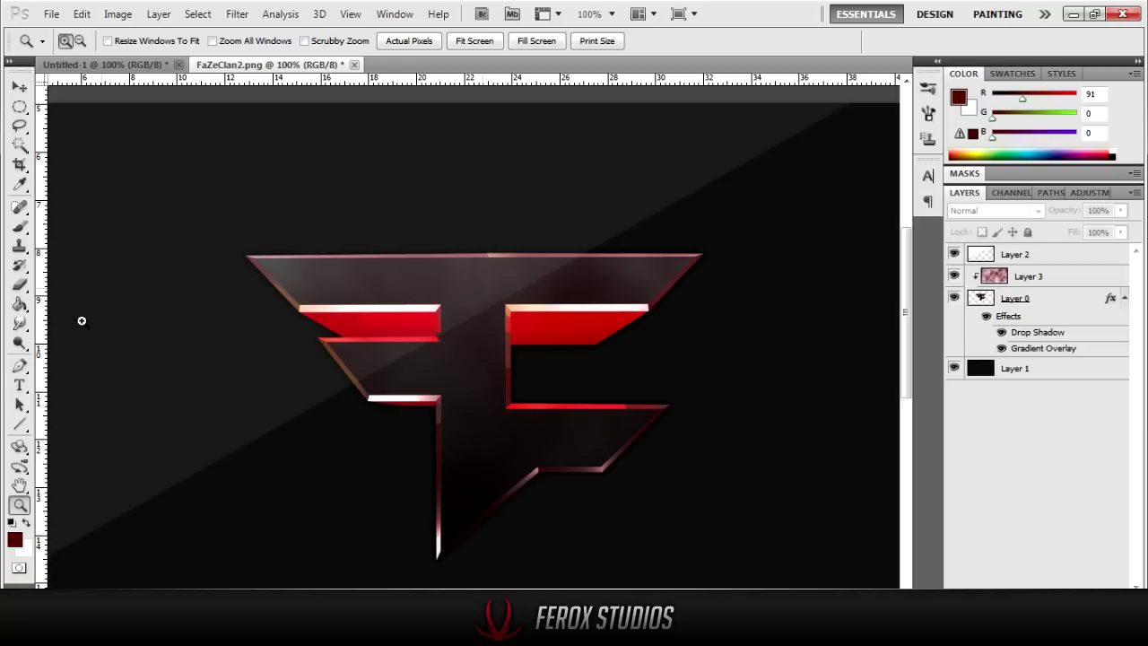
{"action": "left_click", "coordinate": [20, 367]}
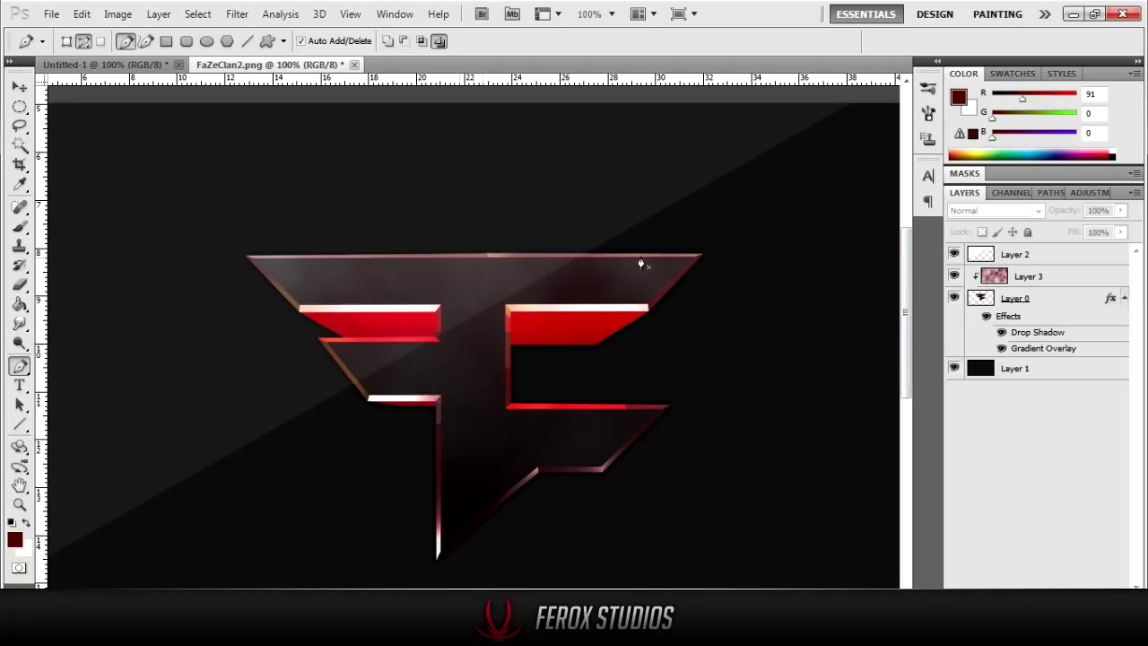
{"action": "left_click", "coordinate": [693, 259]}
{"action": "left_click", "coordinate": [251, 258]}
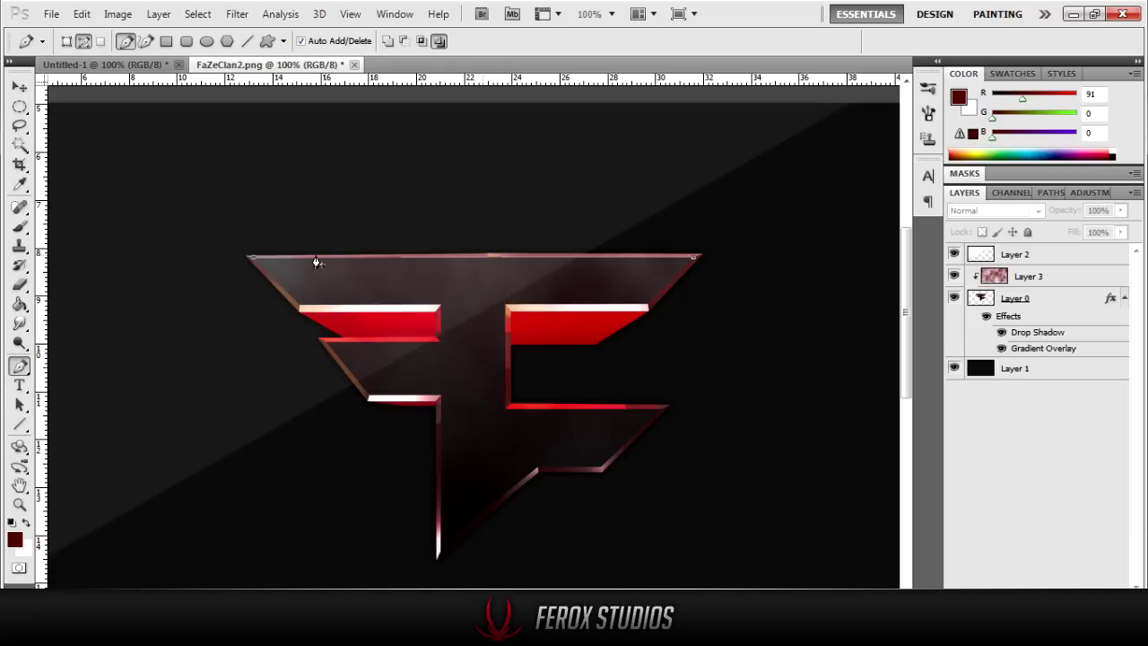
{"action": "left_click", "coordinate": [298, 306]}
{"action": "left_click", "coordinate": [440, 304]}
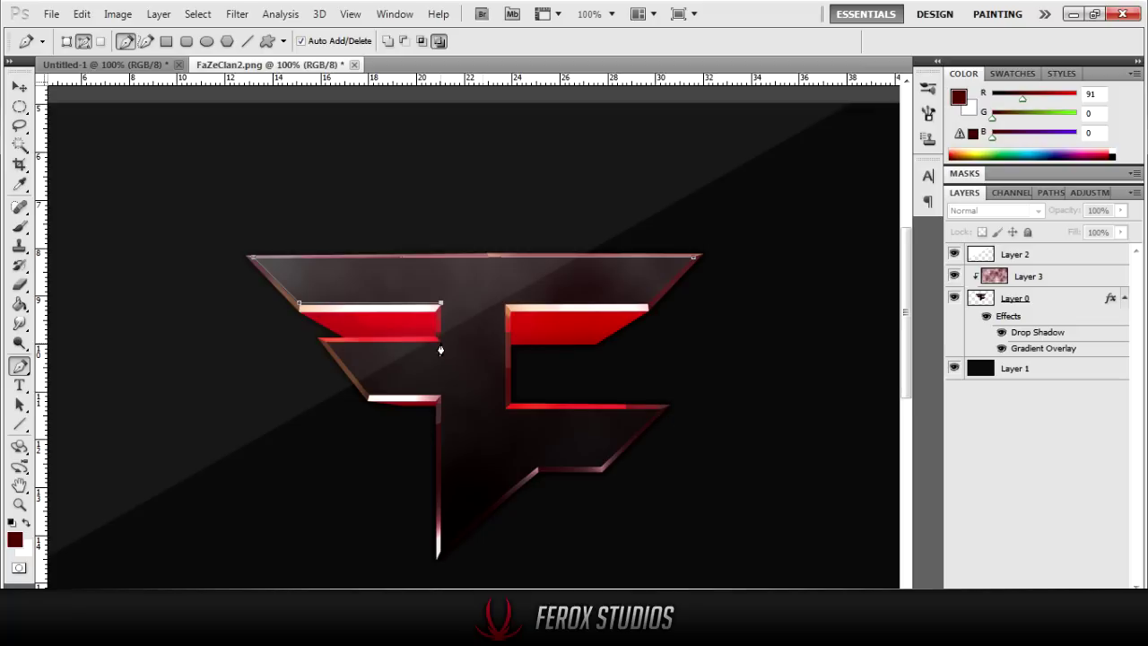
Continue the Pen path down the left notch, out to the left middle arm's tip and down to its lower corner.
{"action": "left_click", "coordinate": [440, 341]}
{"action": "left_click", "coordinate": [376, 342]}
{"action": "left_click", "coordinate": [325, 342]}
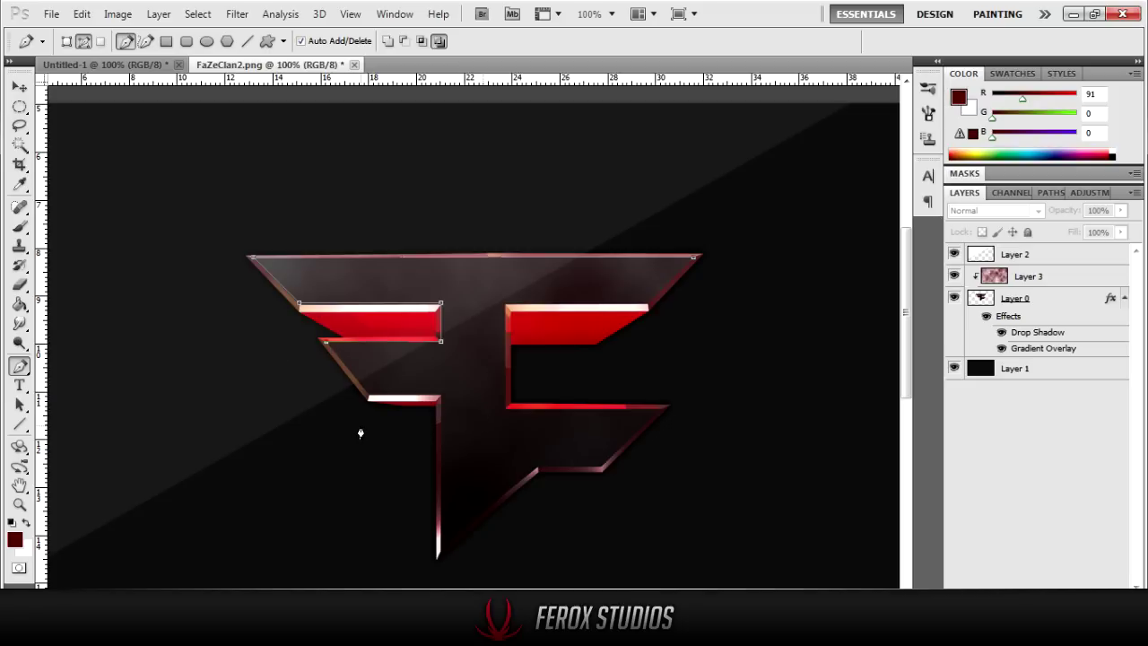
{"action": "left_click", "coordinate": [369, 384]}
{"action": "key", "text": "ctrl+z"}
{"action": "left_click", "coordinate": [369, 395]}
{"action": "left_click", "coordinate": [117, 65]}
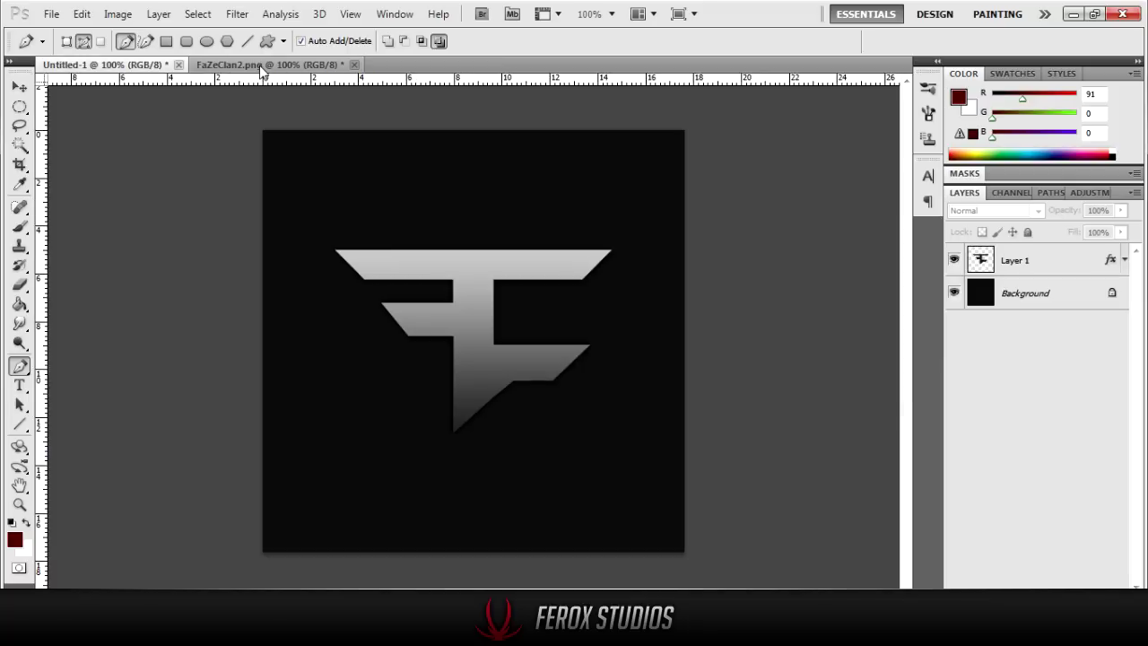
{"action": "left_click", "coordinate": [262, 65]}
{"action": "key", "text": "Return"}
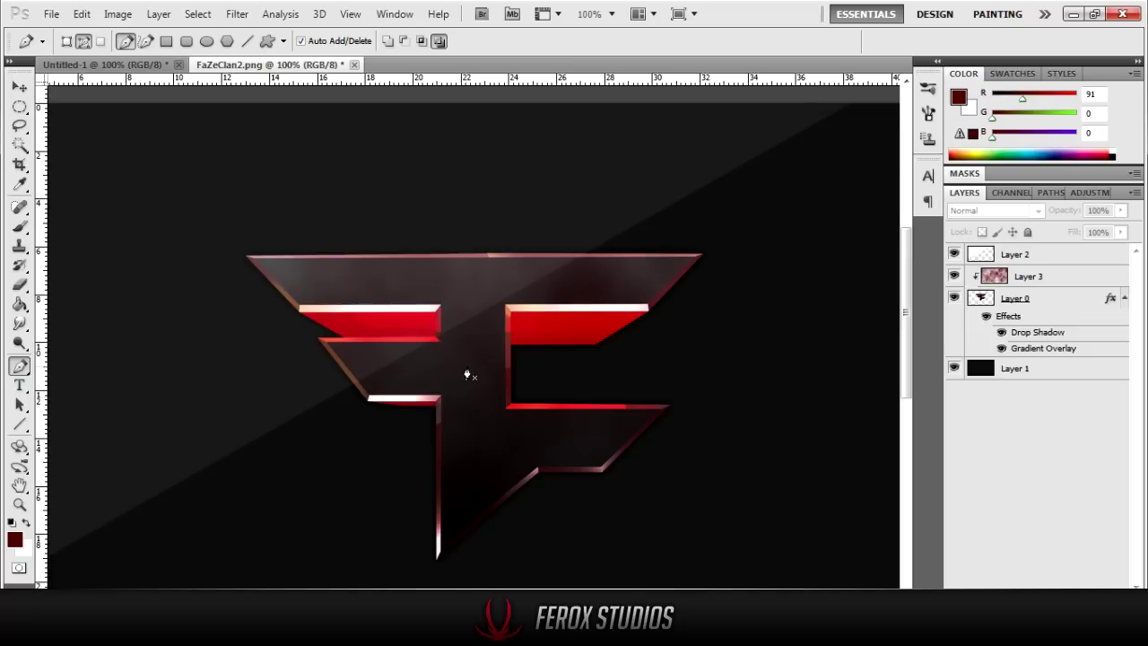
{"action": "left_click", "coordinate": [84, 15]}
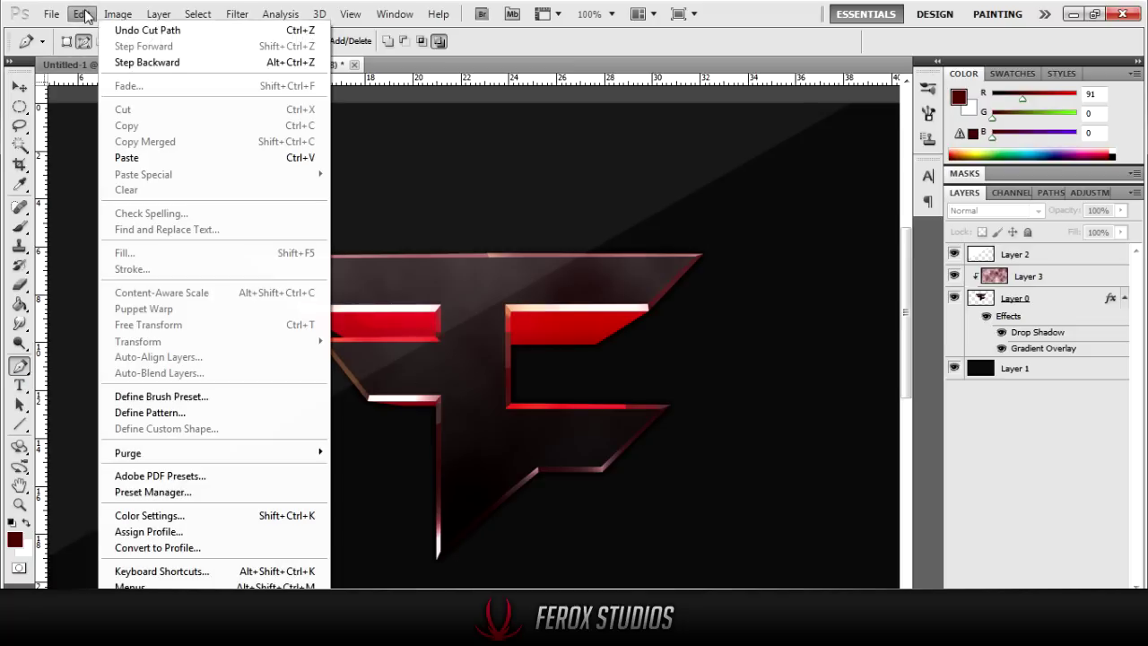
{"action": "left_click", "coordinate": [143, 61]}
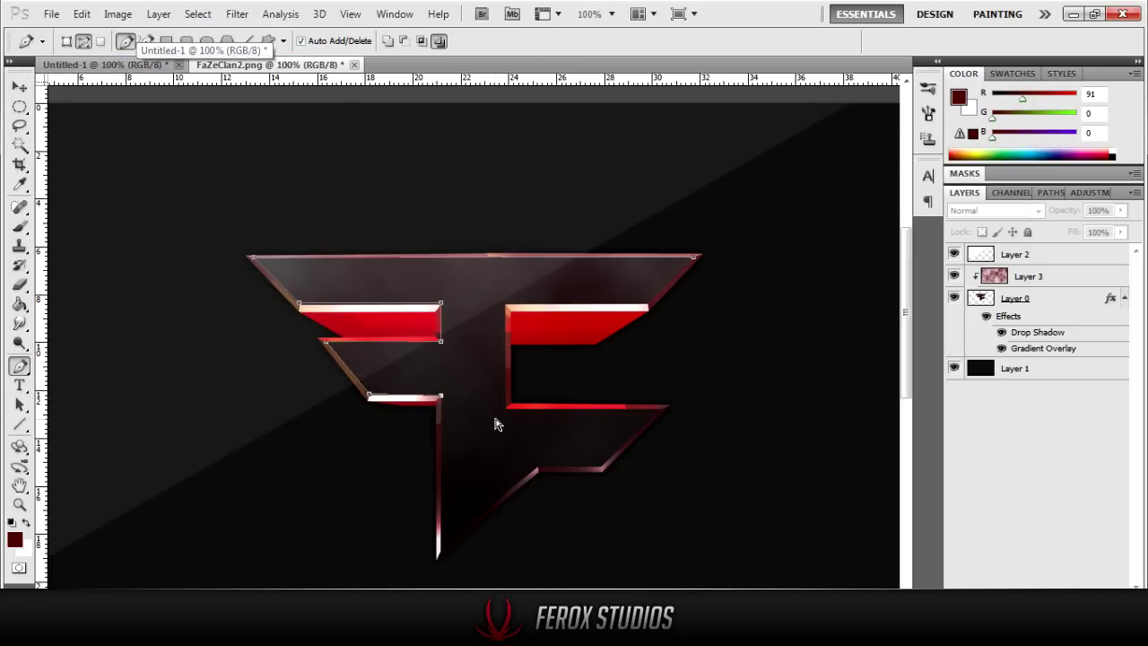
{"action": "key", "text": "Return"}
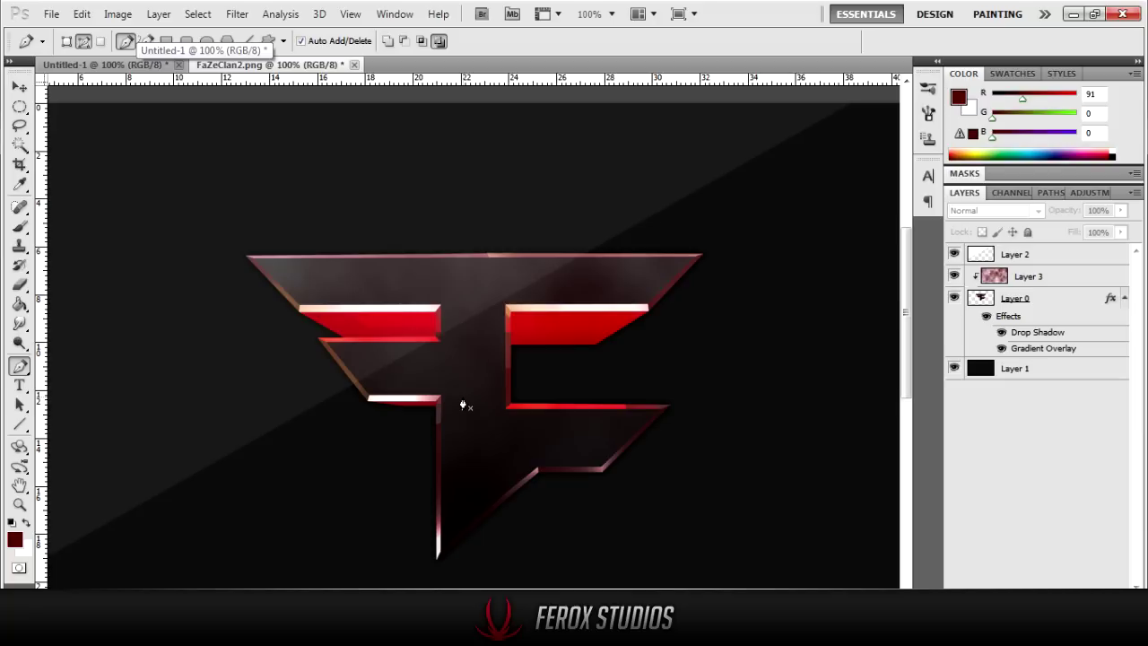
{"action": "left_click", "coordinate": [81, 13]}
{"action": "left_click", "coordinate": [139, 63]}
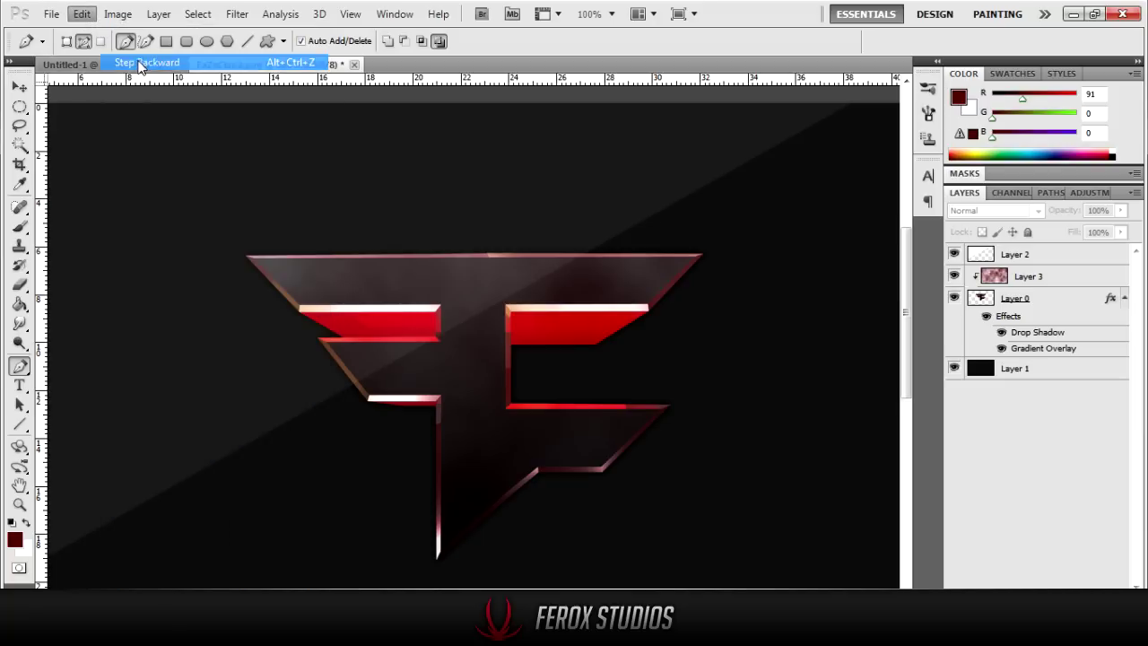
{"action": "right_click", "coordinate": [441, 402]}
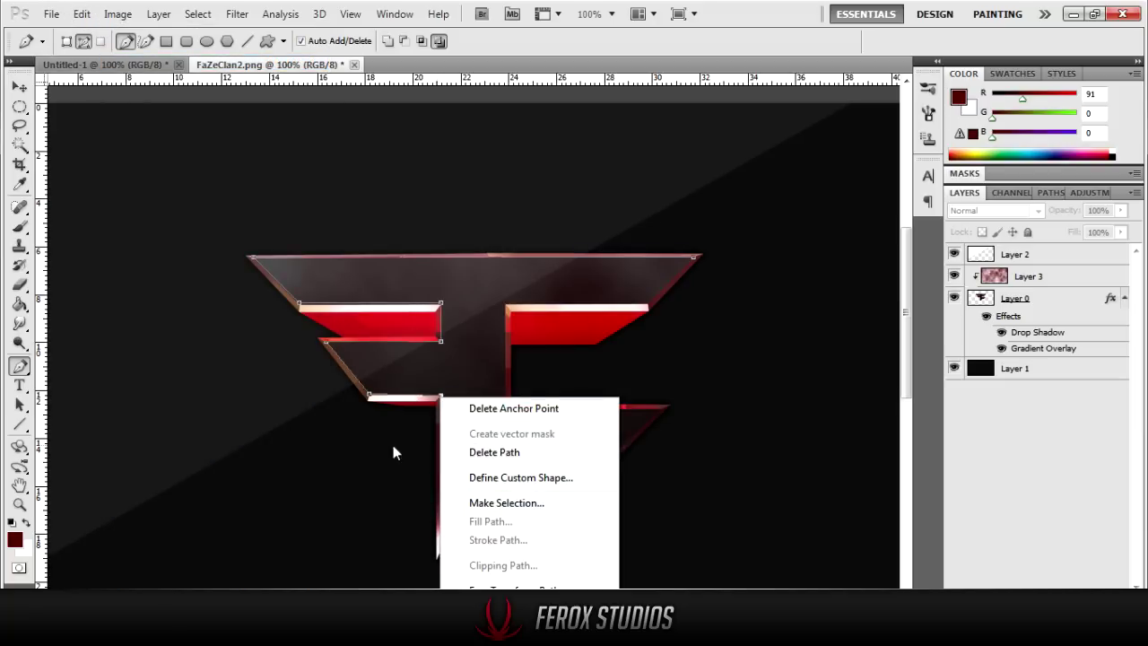
{"action": "left_click", "coordinate": [431, 452]}
{"action": "left_click", "coordinate": [440, 436]}
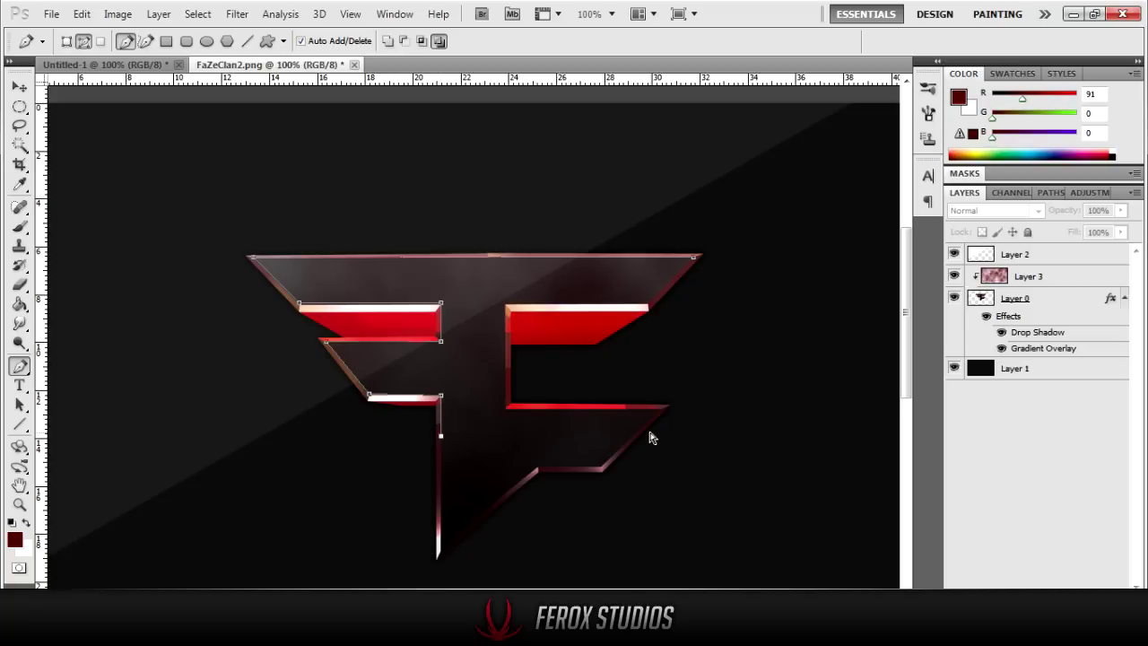
{"action": "key", "text": "ctrl+alt+z"}
{"action": "key", "text": "ctrl+alt+z"}
Trace the logo's vertical stem from the left arm's inner corner down to the bottom tip and up the lower diagonal edge.
{"action": "left_click", "coordinate": [440, 395]}
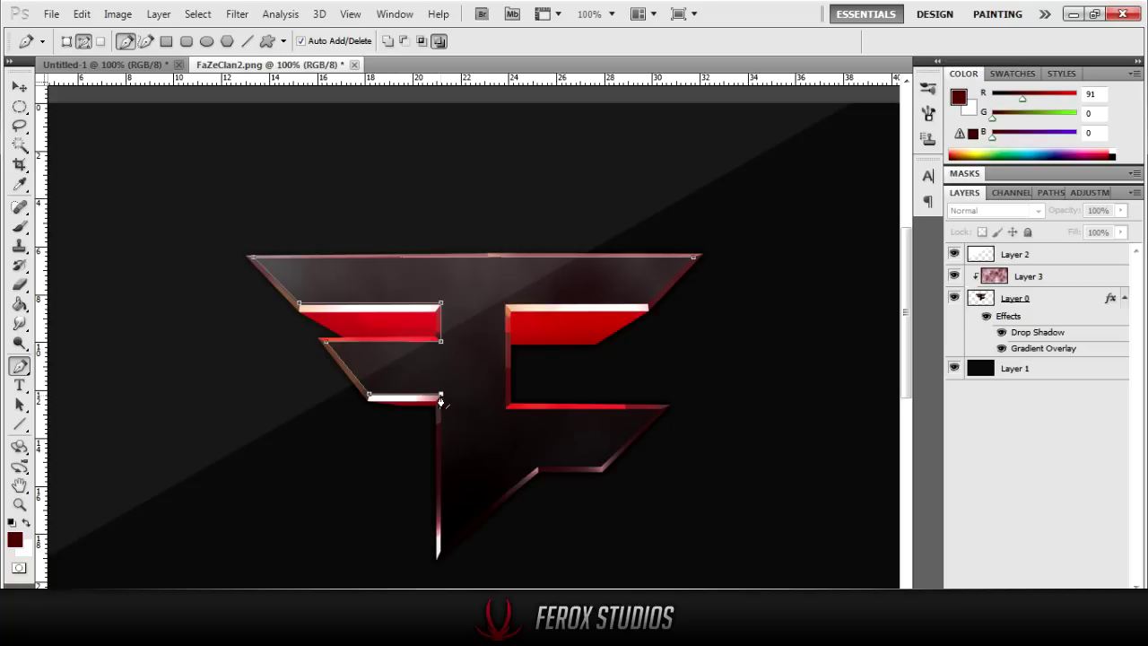
{"action": "left_click", "coordinate": [439, 554]}
{"action": "left_click", "coordinate": [525, 466]}
{"action": "key", "text": "ctrl+z"}
{"action": "left_click", "coordinate": [537, 468]}
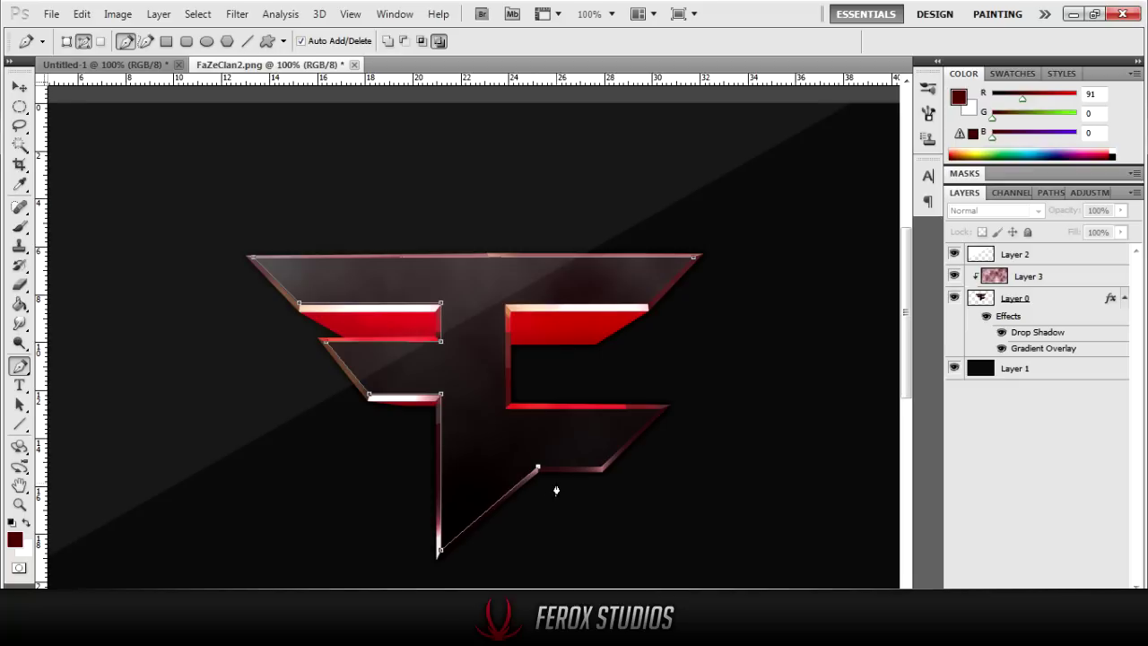
Trace the lower-right arm, the inner vertical edge and the upper-right arm's underside, and close the Pen path at its starting anchor.
{"action": "left_click", "coordinate": [600, 468]}
{"action": "left_click", "coordinate": [660, 411]}
{"action": "left_click", "coordinate": [506, 410]}
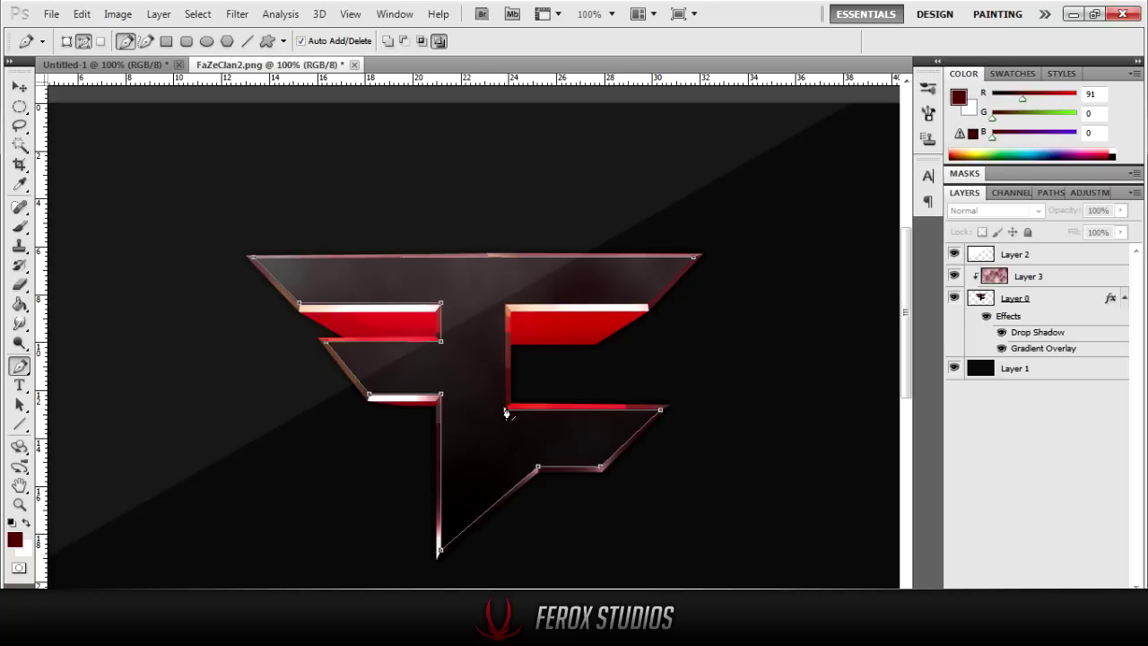
{"action": "left_click", "coordinate": [505, 306]}
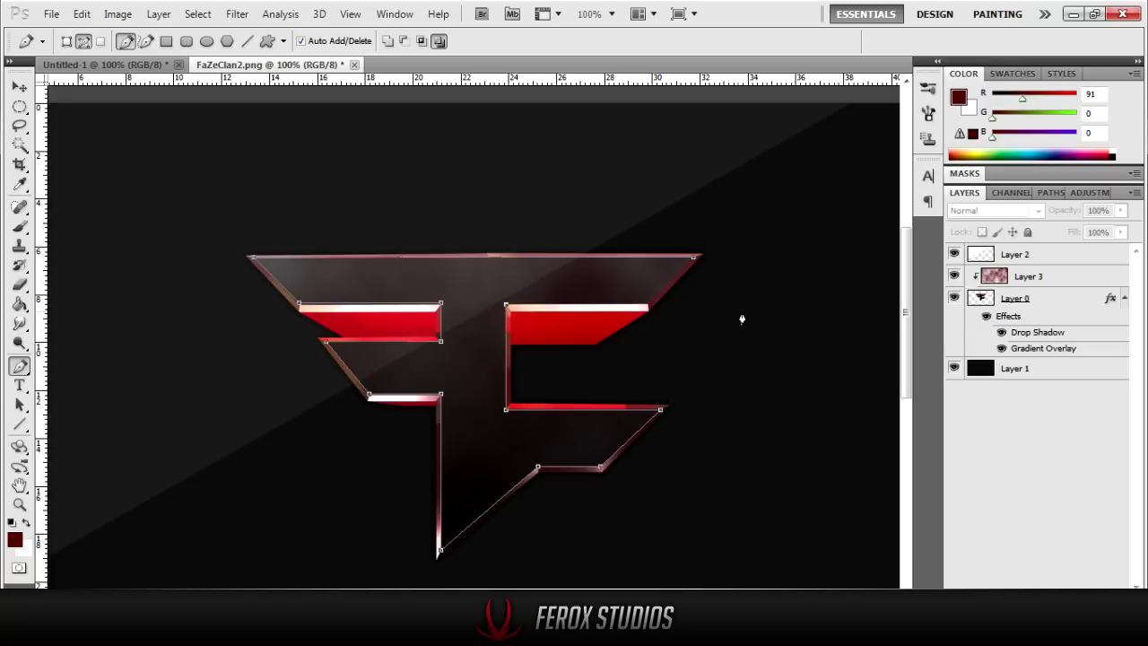
{"action": "left_click", "coordinate": [648, 307]}
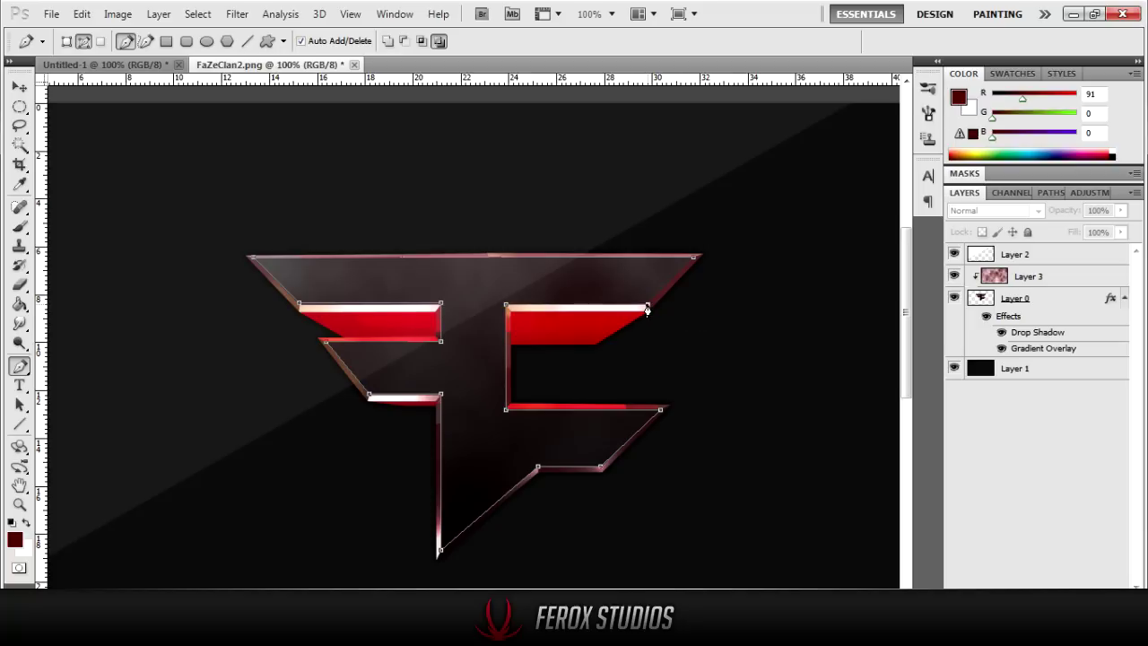
{"action": "left_click", "coordinate": [694, 257]}
Check the Work Path of the traced logo outline and return to the layer list.
{"action": "left_click", "coordinate": [1048, 192]}
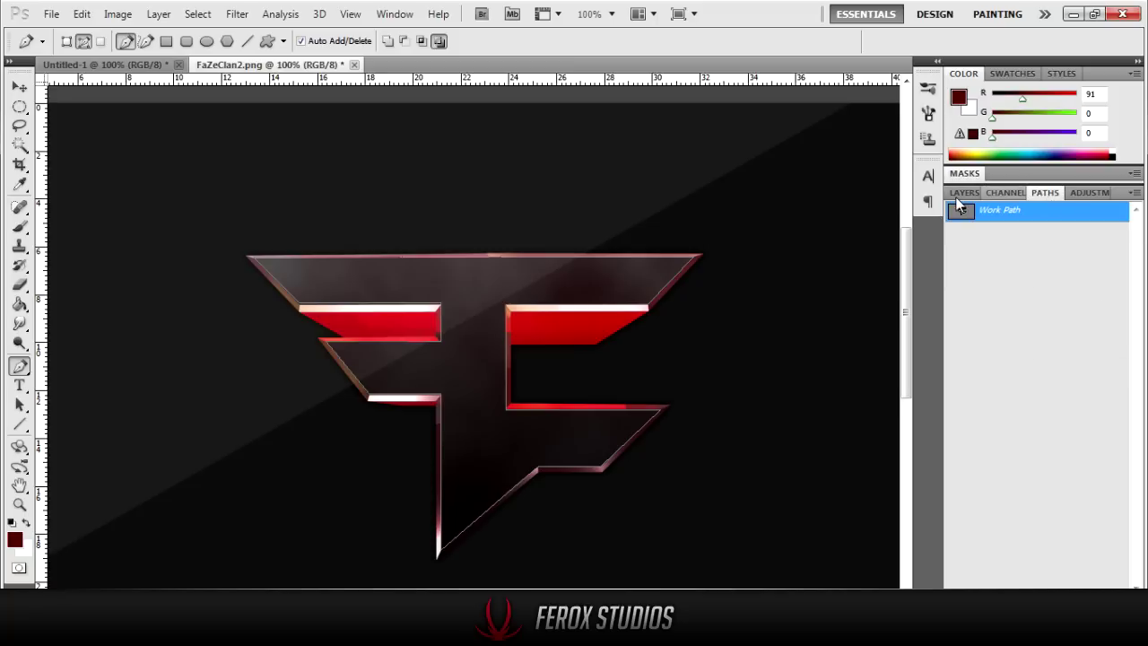
{"action": "left_click", "coordinate": [957, 195]}
{"action": "left_click", "coordinate": [1044, 193]}
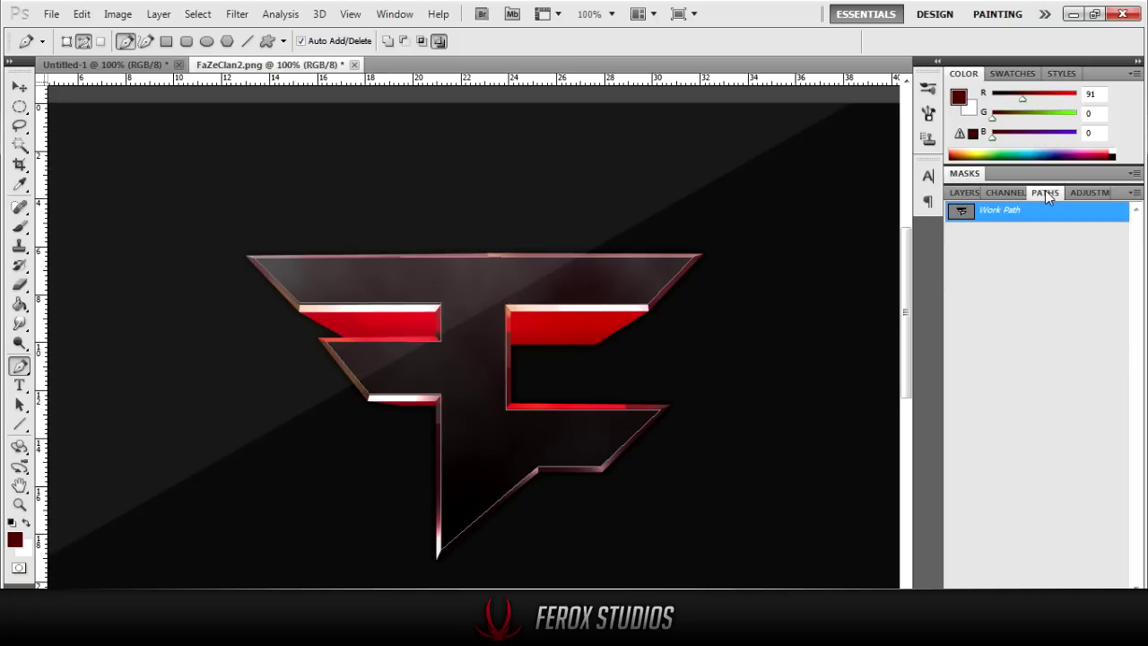
{"action": "left_click", "coordinate": [964, 193]}
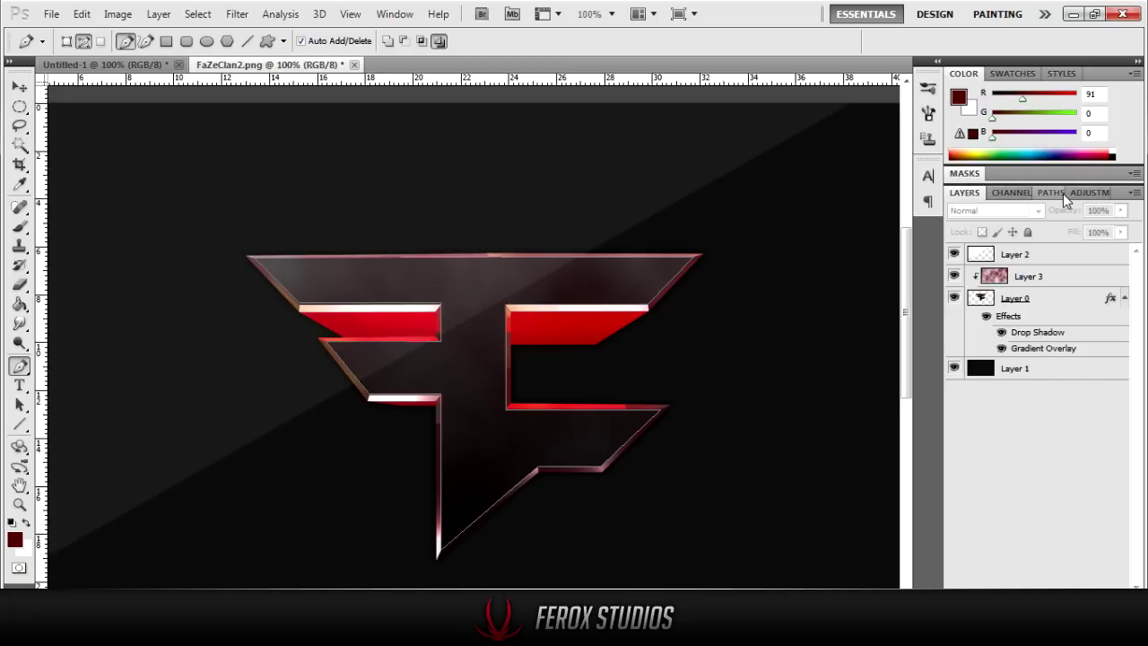
{"action": "left_click", "coordinate": [1060, 197]}
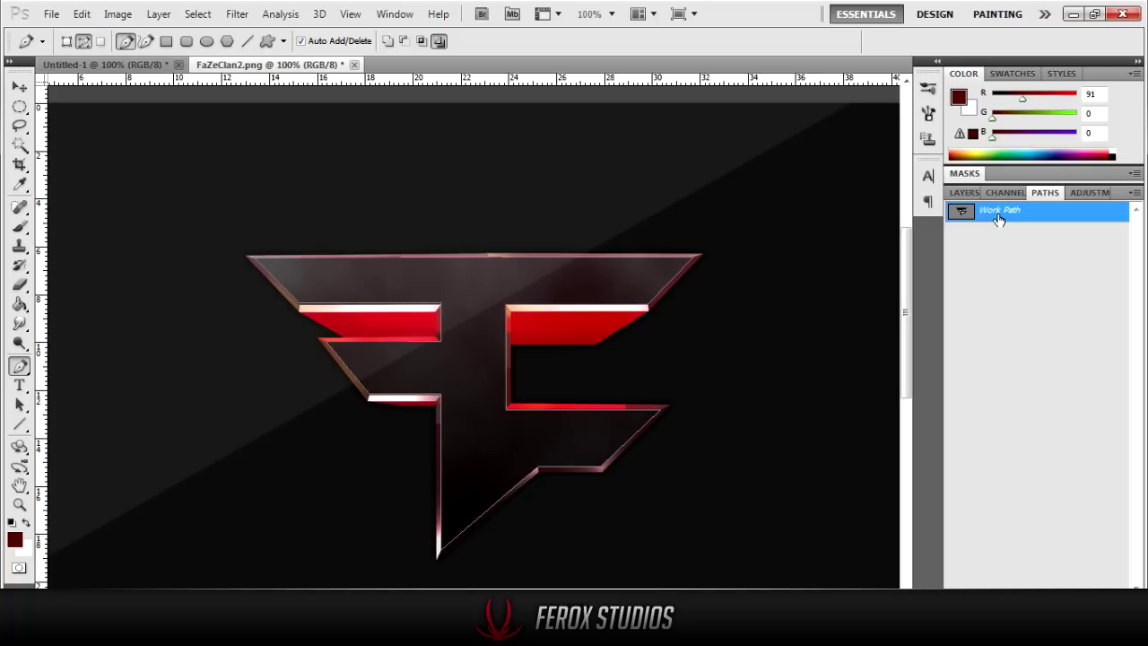
{"action": "mouse_move", "coordinate": [998, 218]}
{"action": "left_mouse_down"}
{"action": "mouse_move", "coordinate": [997, 236]}
{"action": "mouse_move", "coordinate": [998, 215]}
{"action": "left_mouse_up"}
{"action": "left_click", "coordinate": [966, 194]}
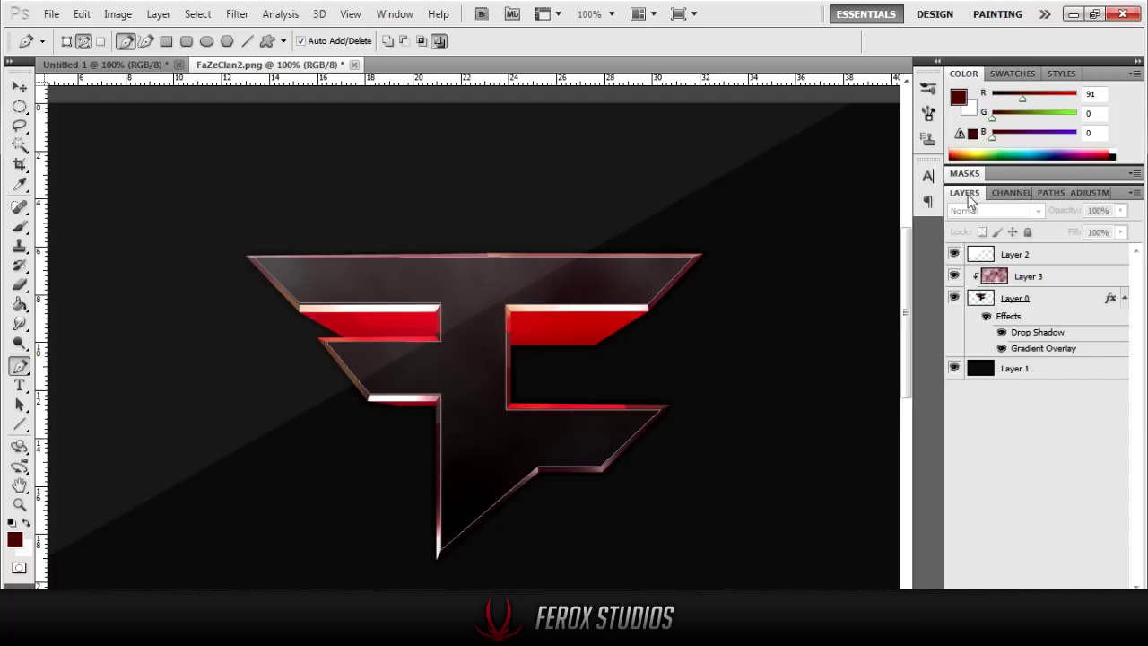
Convert the logo path into a new anti-aliased selection with a feather radius of 0 pixels.
{"action": "right_click", "coordinate": [527, 274]}
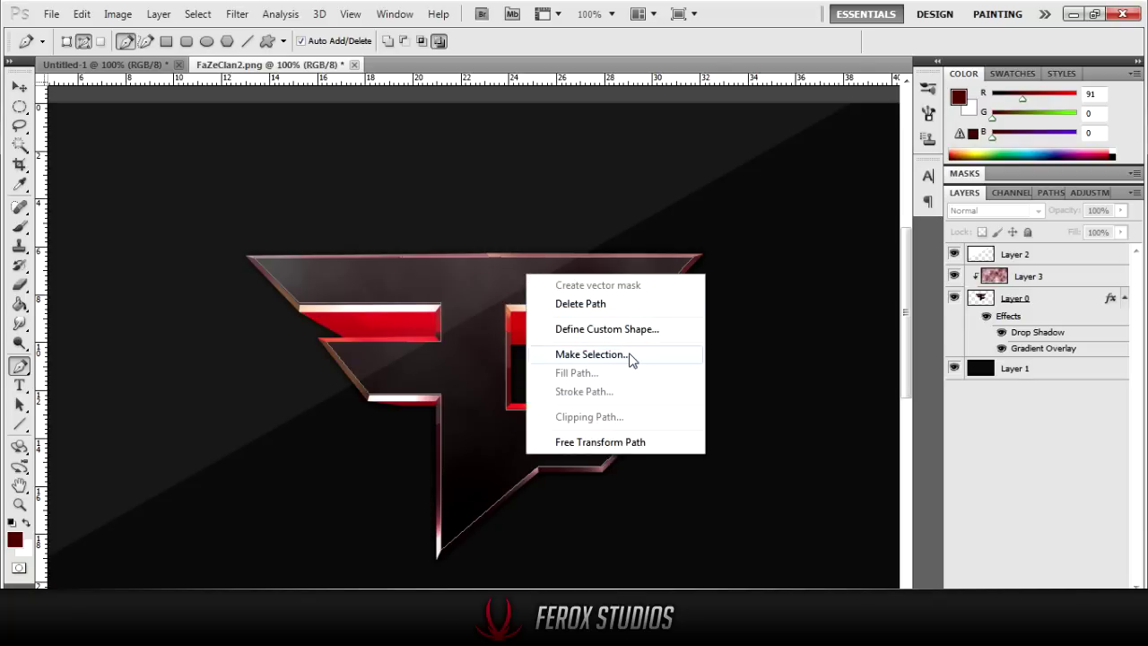
{"action": "left_click", "coordinate": [592, 354]}
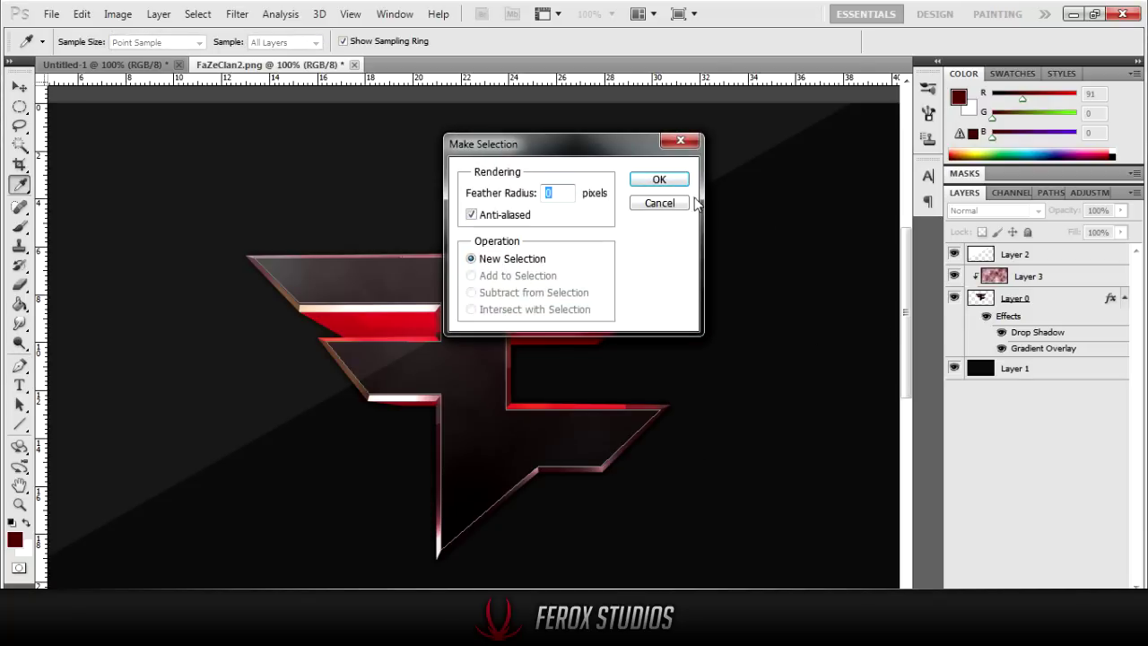
{"action": "left_click", "coordinate": [659, 180]}
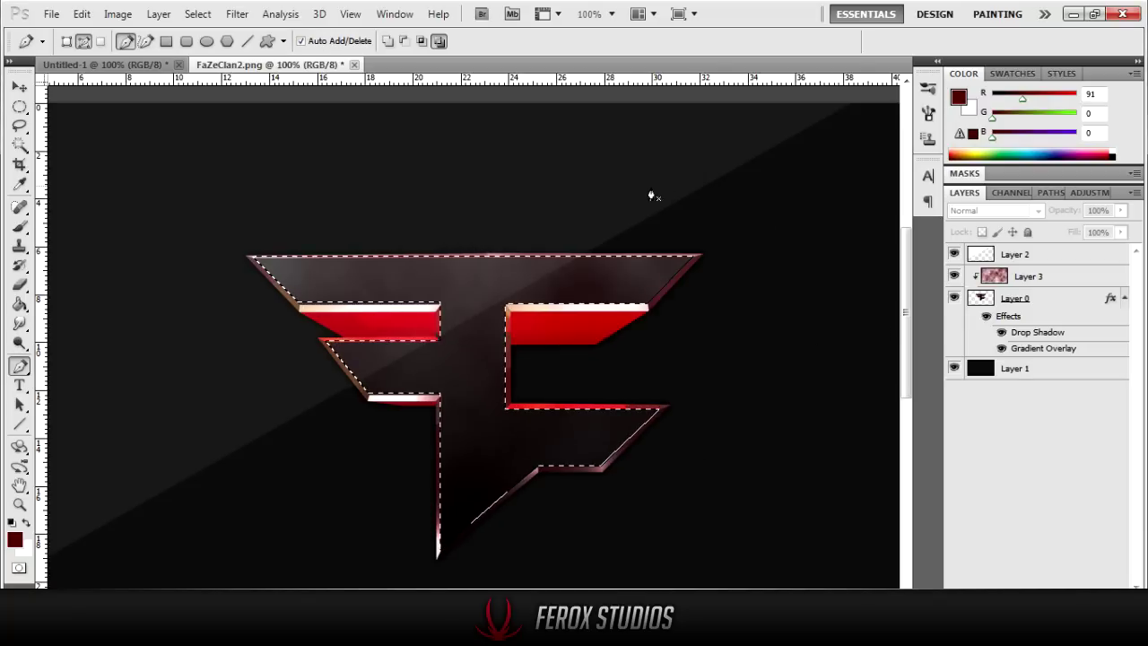
Create a new layer, fill the logo selection with white using the Paint Bucket, and deselect it.
{"action": "key", "text": "ctrl+shift+alt+n"}
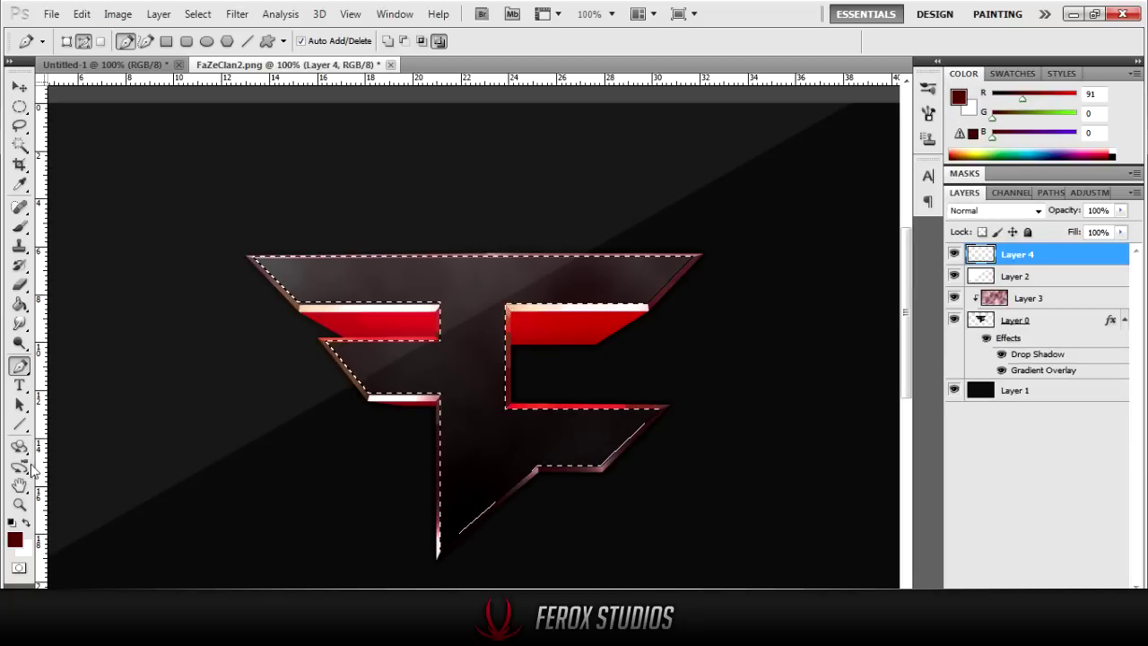
{"action": "left_click", "coordinate": [12, 523]}
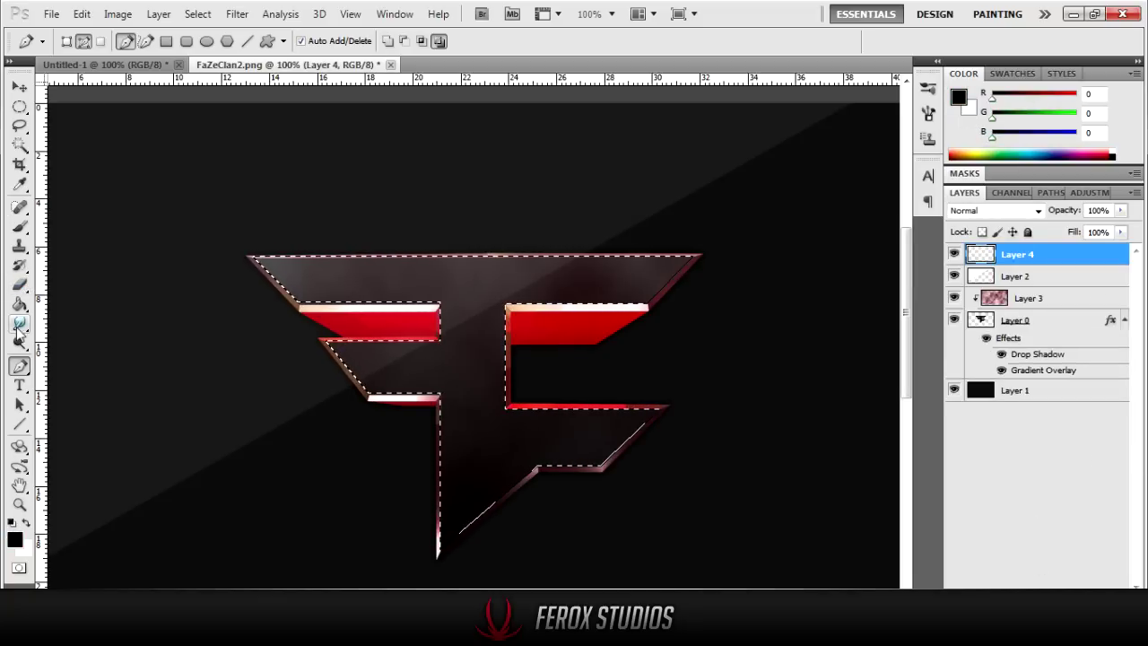
{"action": "left_click", "coordinate": [26, 524]}
{"action": "left_click", "coordinate": [20, 305]}
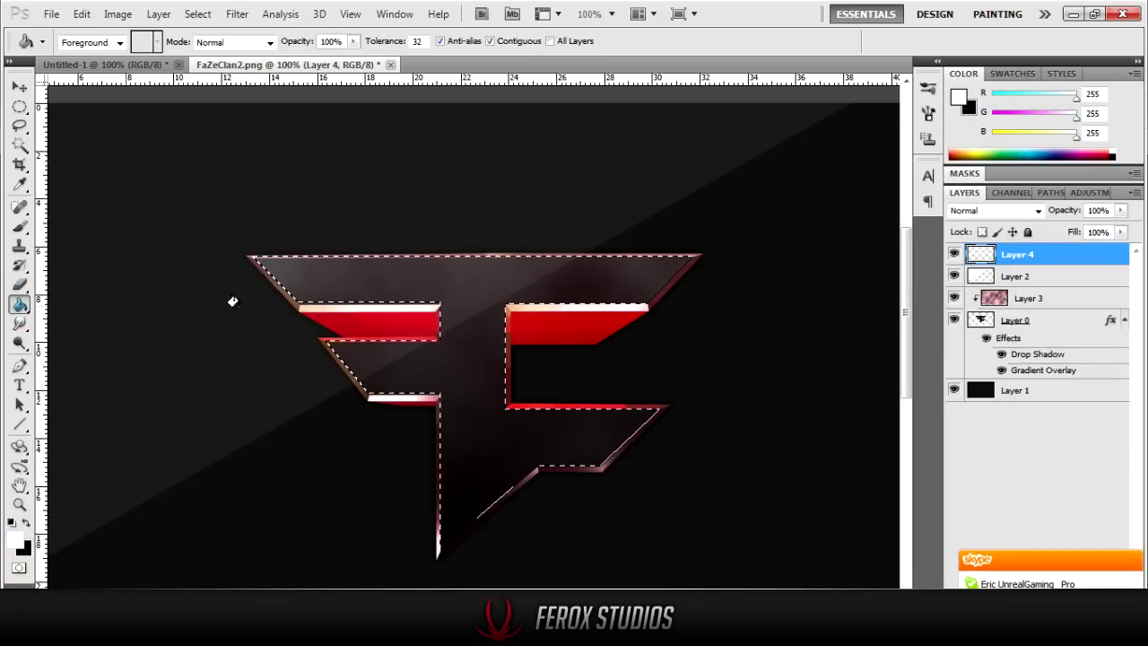
{"action": "left_click", "coordinate": [405, 289]}
{"action": "left_click", "coordinate": [198, 14]}
{"action": "left_click", "coordinate": [213, 46]}
Move the white logo shape away from the original, zoom out, and place it back over the original logo.
{"action": "left_click", "coordinate": [19, 86]}
{"action": "left_click_drag", "start_coordinate": [413, 336], "coordinate": [141, 341]}
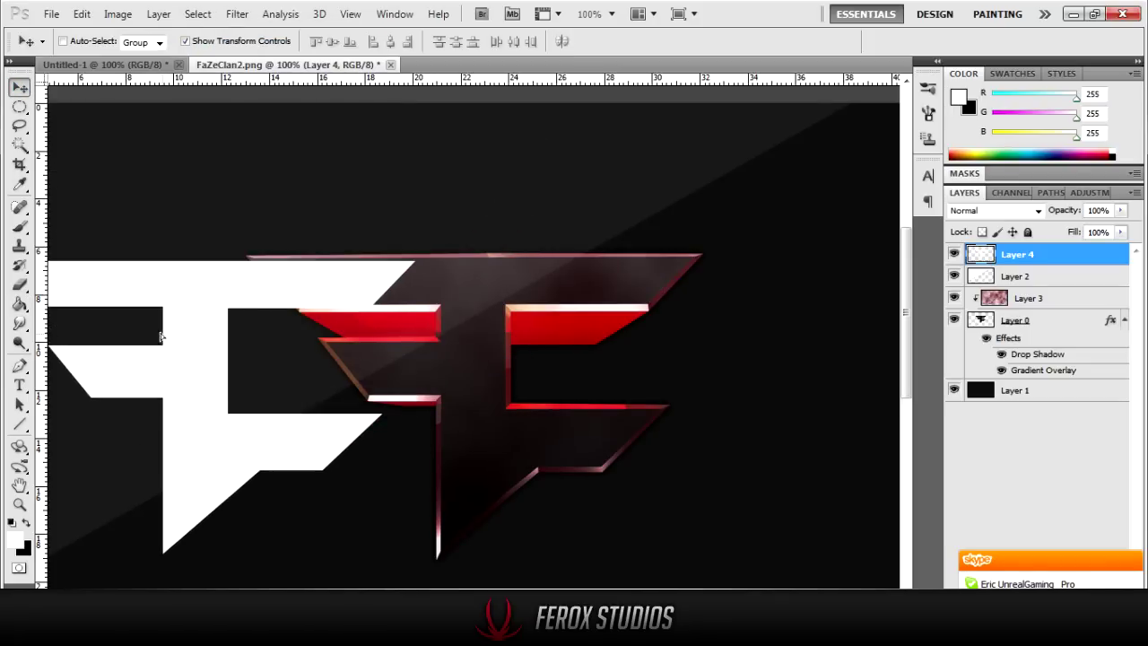
{"action": "left_click", "coordinate": [19, 503]}
{"action": "right_click", "coordinate": [439, 361]}
{"action": "left_click", "coordinate": [488, 466]}
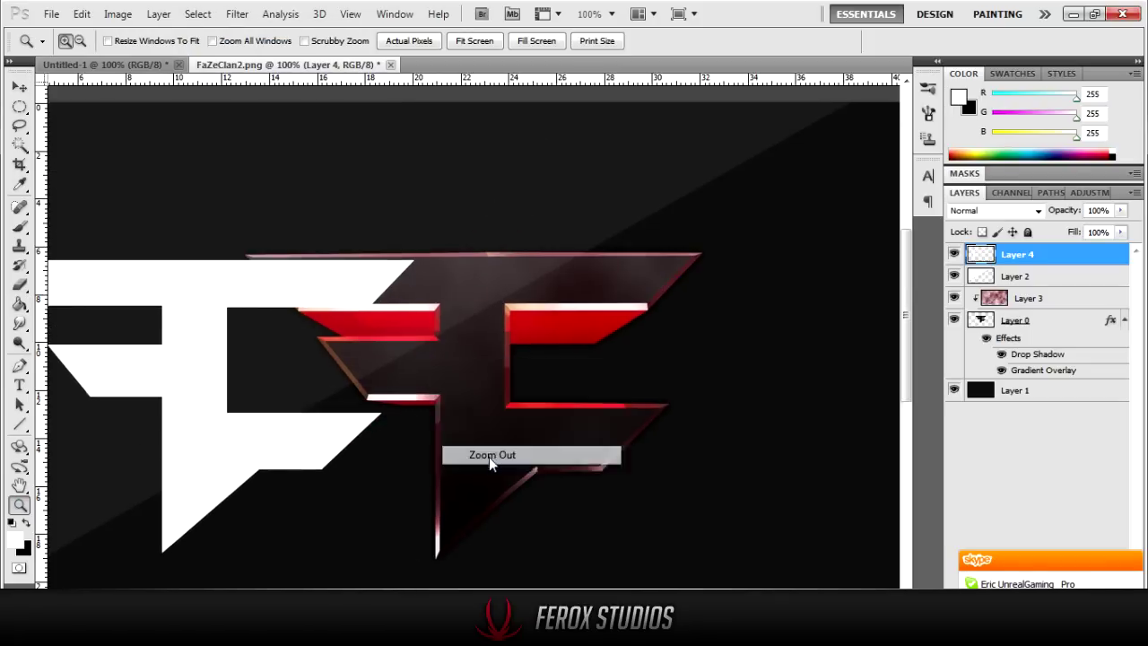
{"action": "left_click", "coordinate": [19, 86]}
{"action": "left_click_drag", "start_coordinate": [334, 328], "coordinate": [750, 457]}
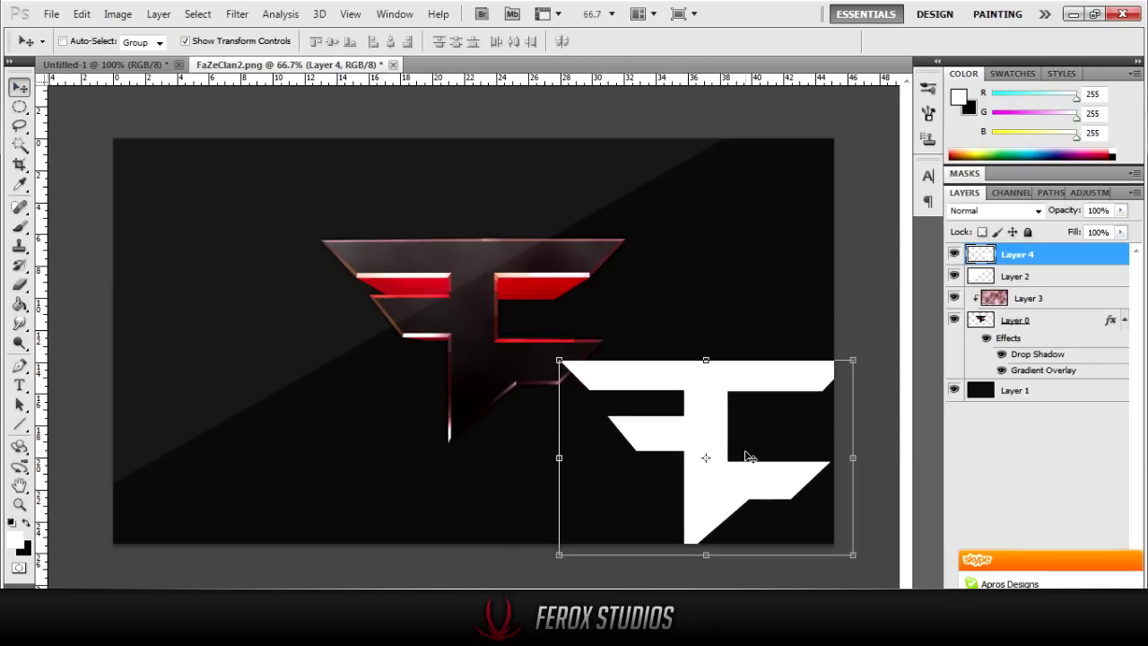
{"action": "left_click_drag", "start_coordinate": [709, 395], "coordinate": [512, 332]}
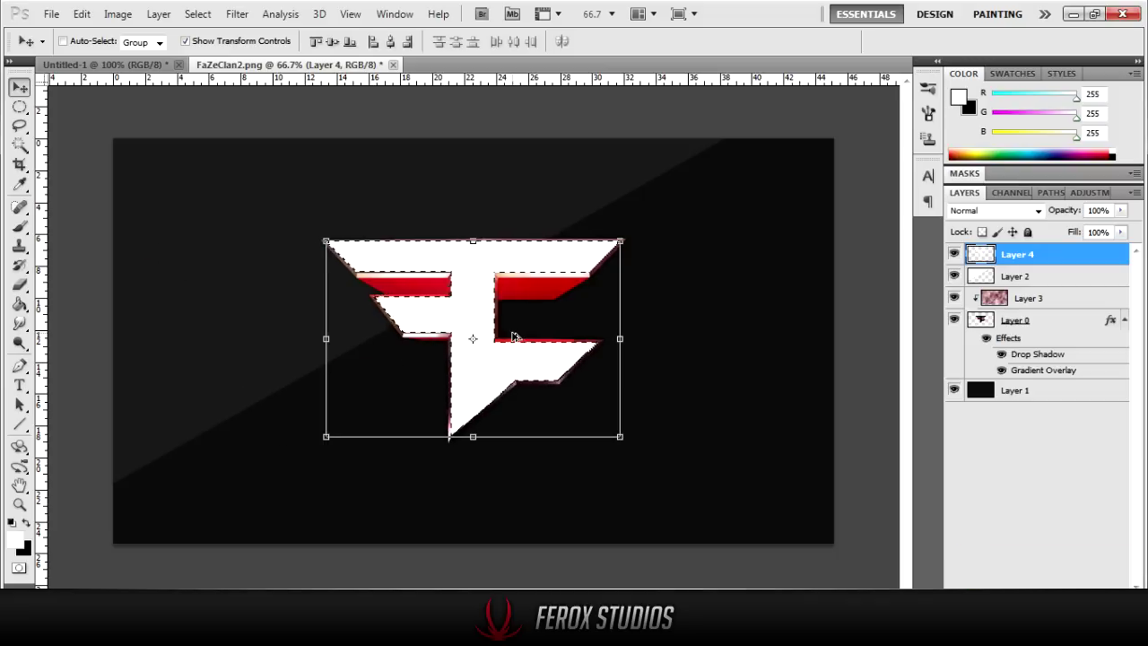
Undo the white logo's moves, its fill and the new layer.
{"action": "key", "text": "ctrl+alt+z"}
{"action": "key", "text": "ctrl+alt+z"}
{"action": "key", "text": "ctrl+alt+z"}
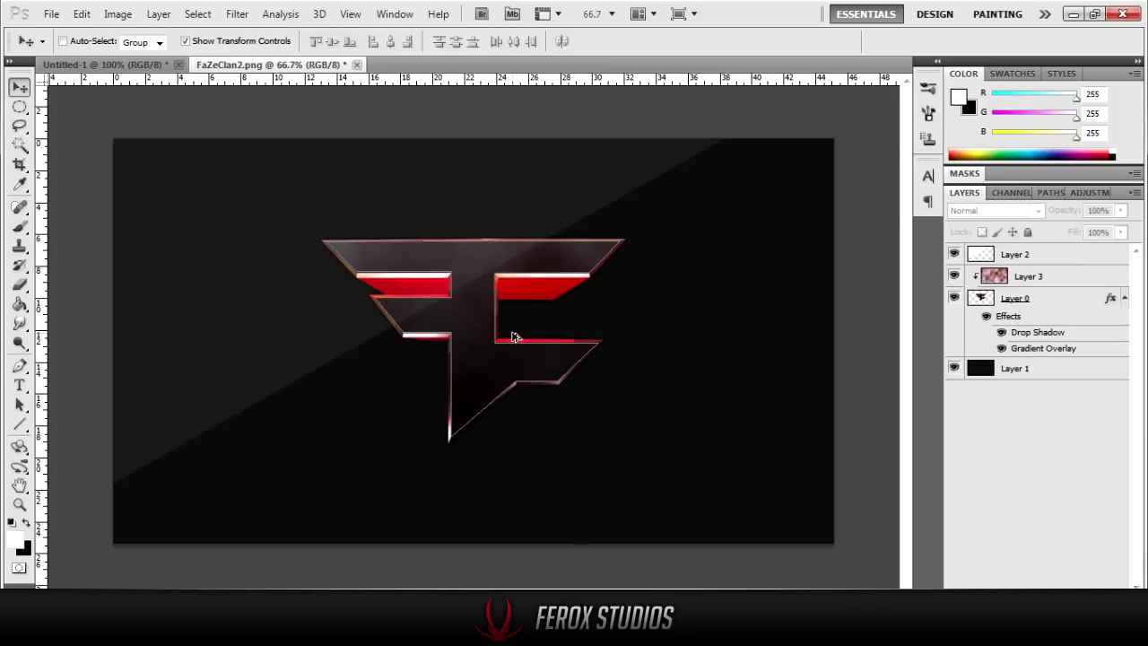
Start exporting the logo's Work Path as paths to Illustrator.
{"action": "left_click", "coordinate": [1047, 193]}
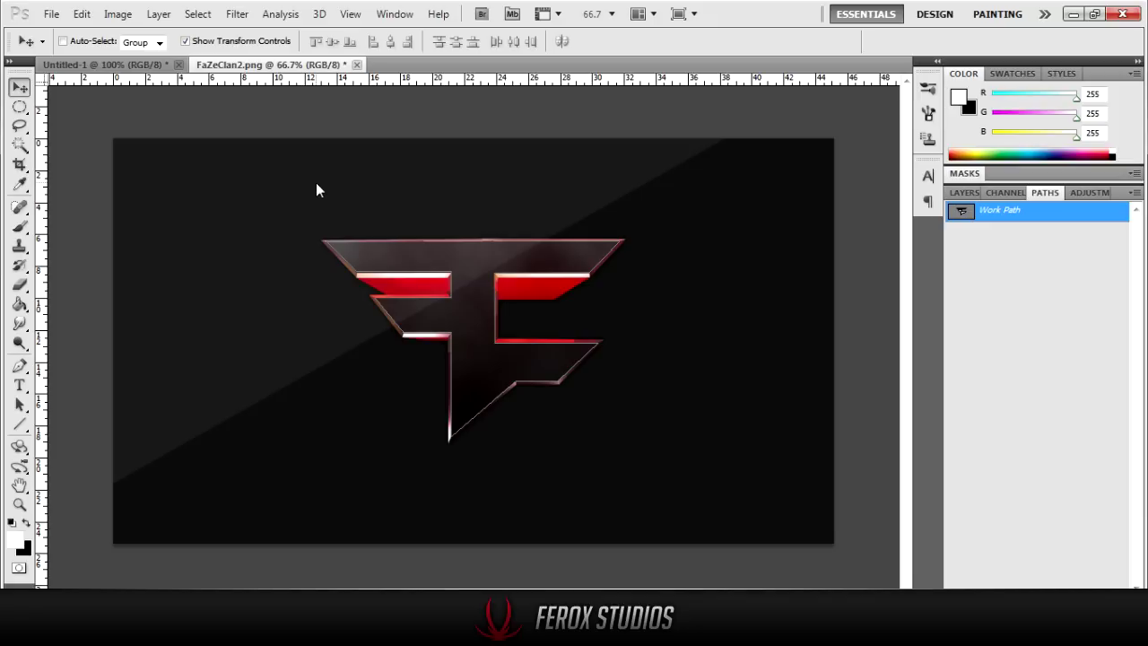
{"action": "left_click", "coordinate": [59, 14]}
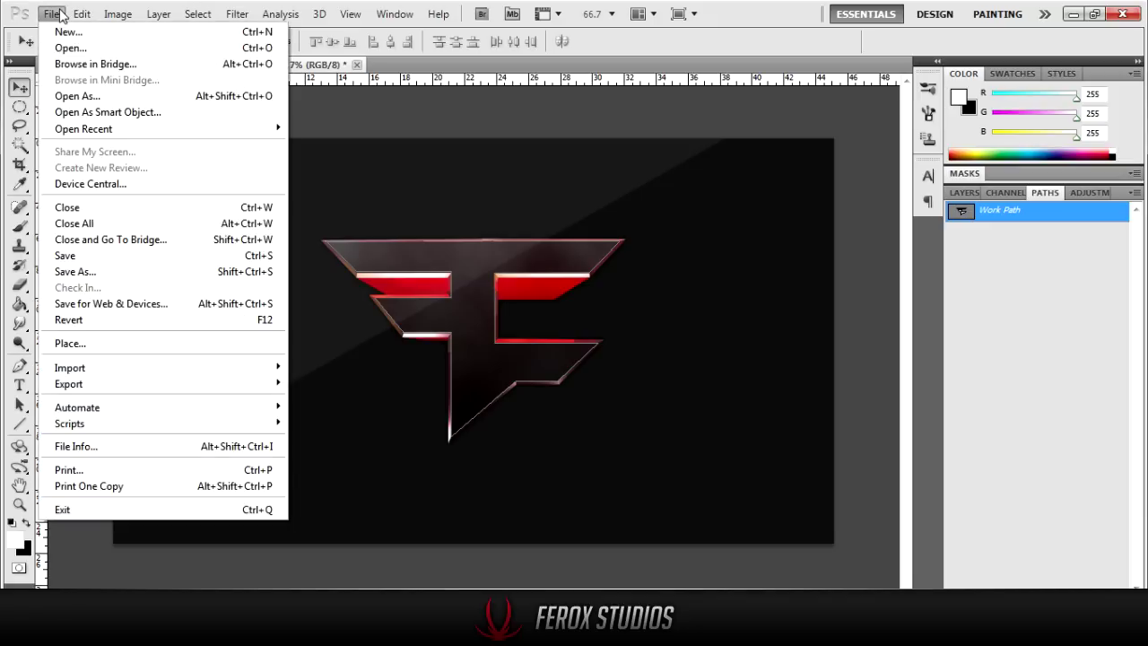
{"action": "mouse_move", "coordinate": [141, 384]}
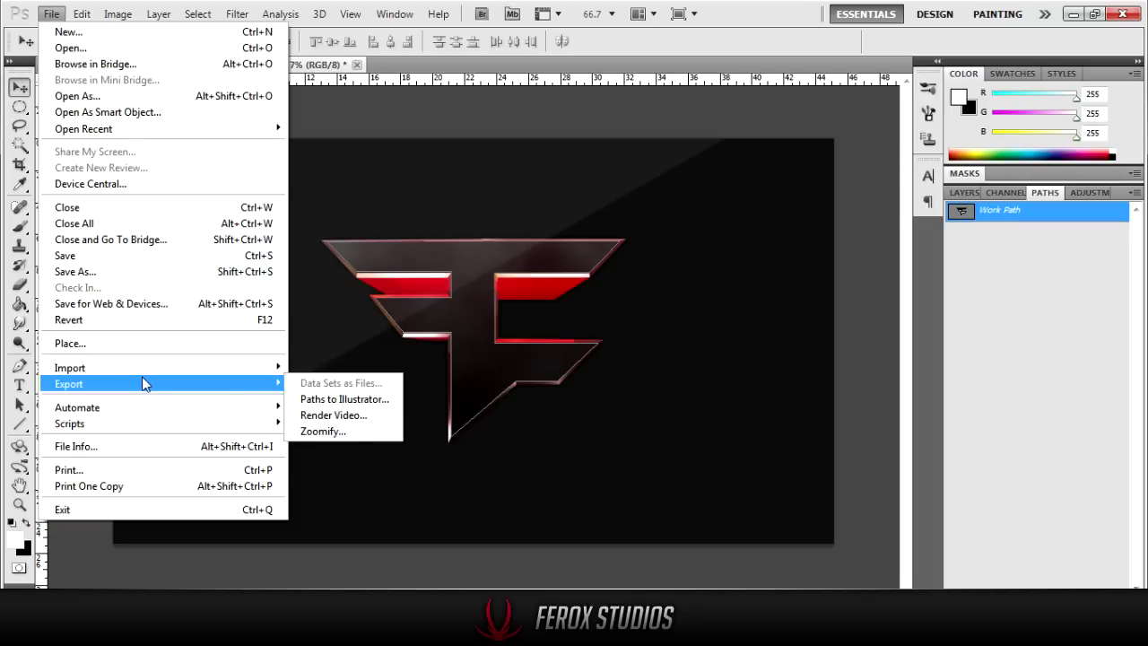
{"action": "left_click", "coordinate": [326, 401]}
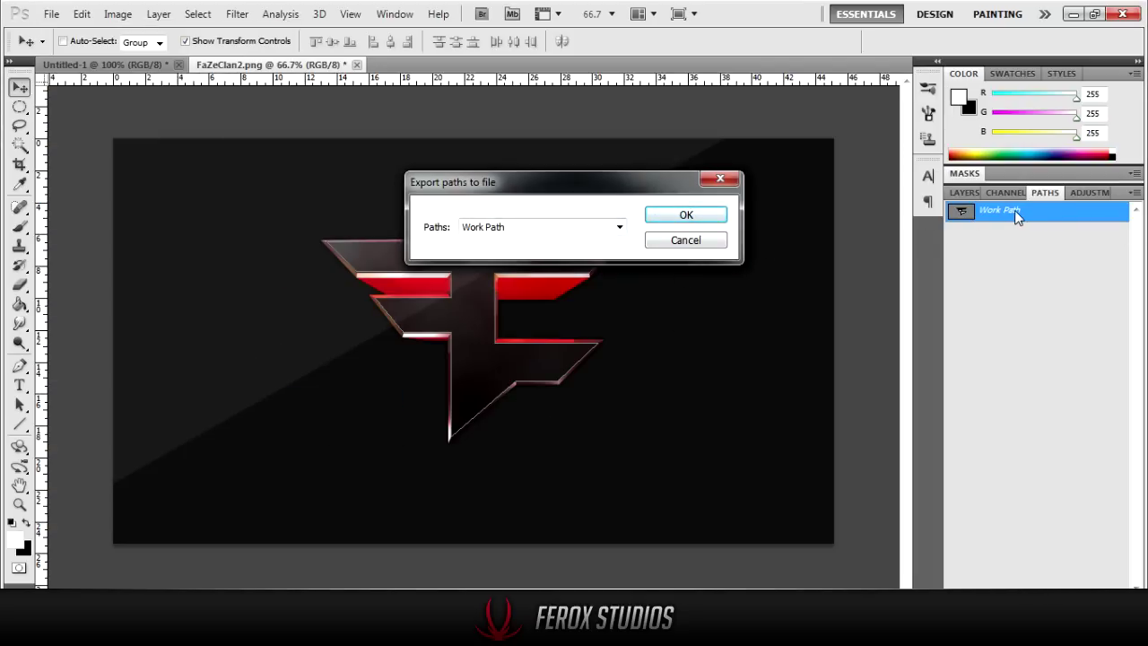
{"action": "left_click", "coordinate": [618, 227]}
{"action": "left_click", "coordinate": [619, 227]}
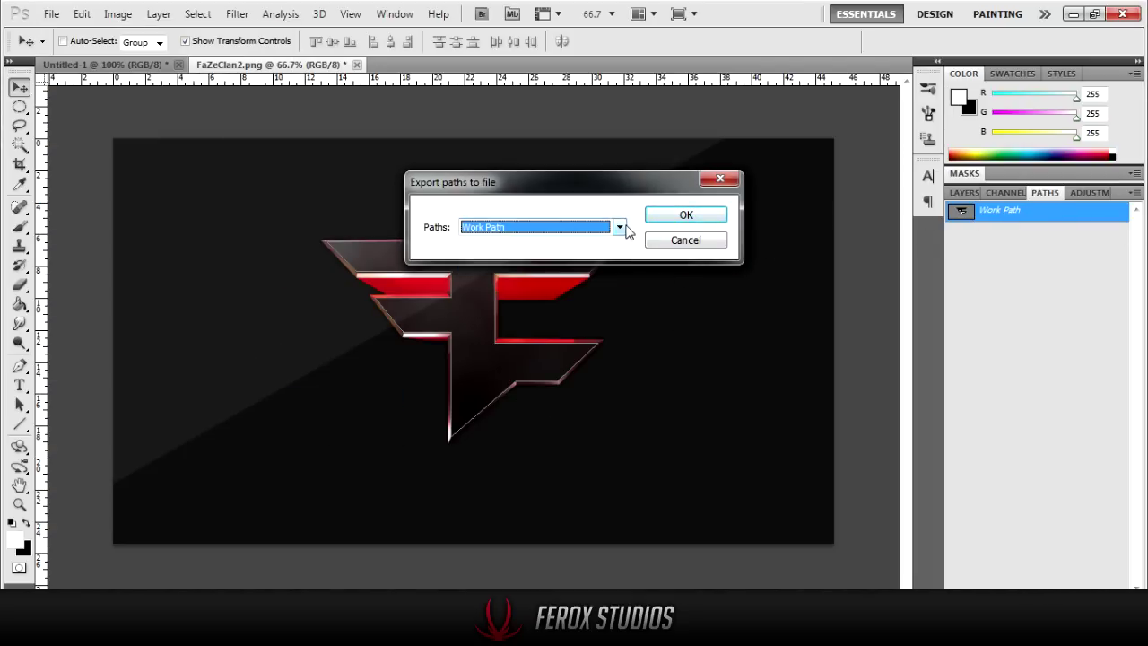
{"action": "left_click", "coordinate": [685, 217]}
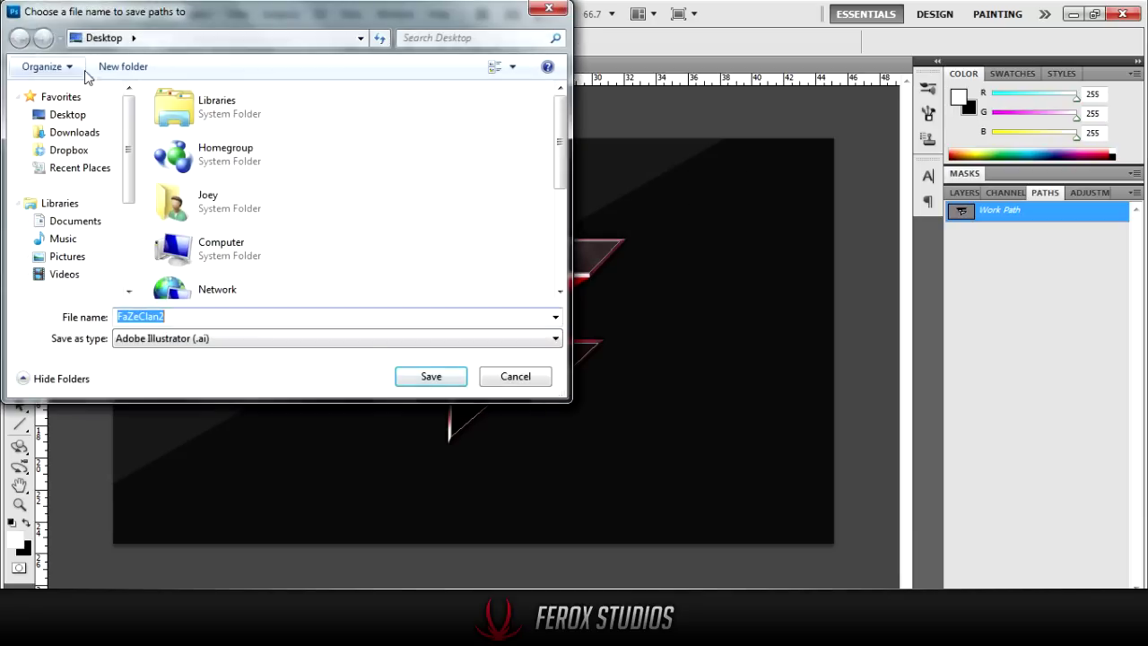
Save the exported paths to the Desktop as an Adobe Illustrator (.ai) file named tutorial.
{"action": "left_click", "coordinate": [87, 116]}
{"action": "double_click", "coordinate": [205, 315]}
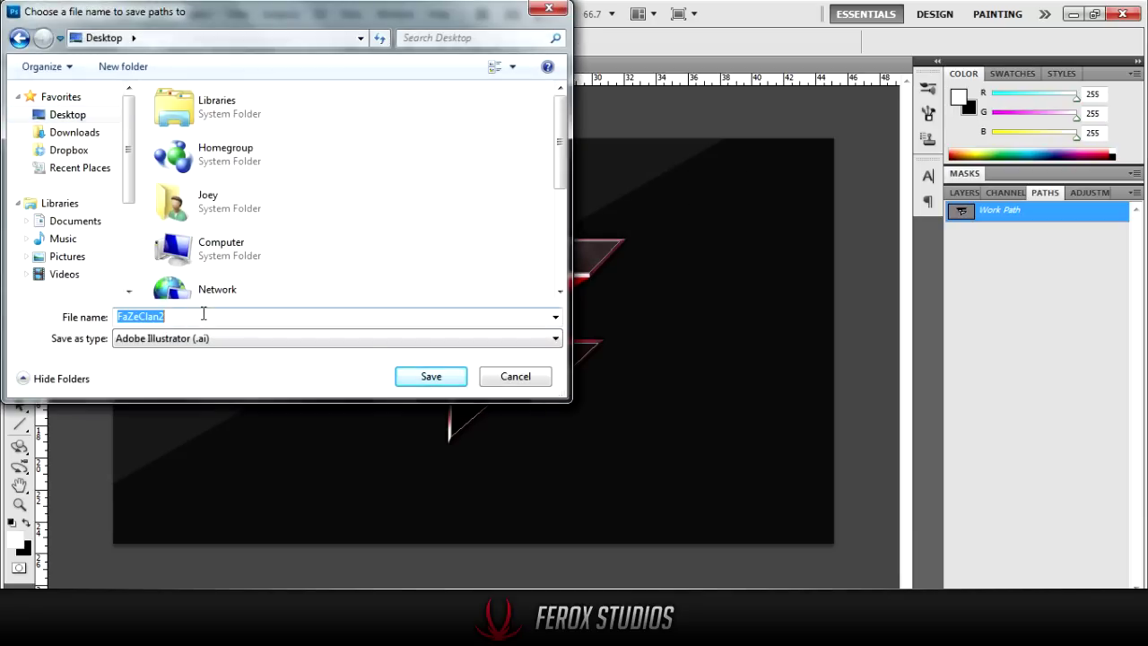
{"action": "type", "text": "tutorial"}
{"action": "left_click", "coordinate": [242, 341]}
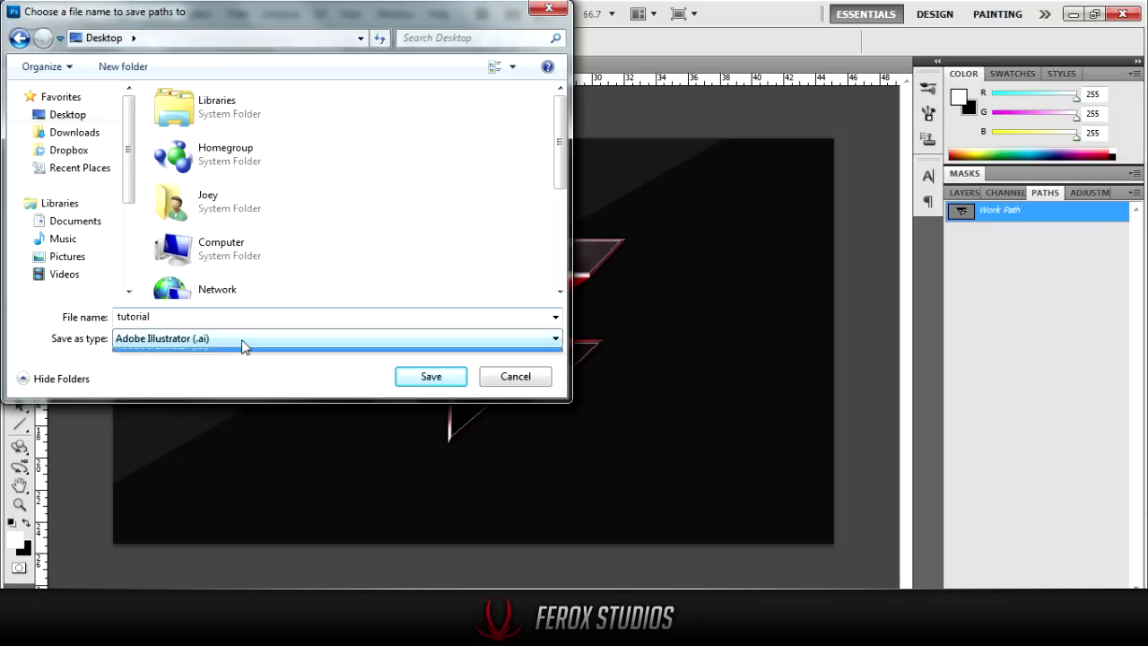
{"action": "left_click", "coordinate": [236, 337]}
{"action": "left_click", "coordinate": [236, 338]}
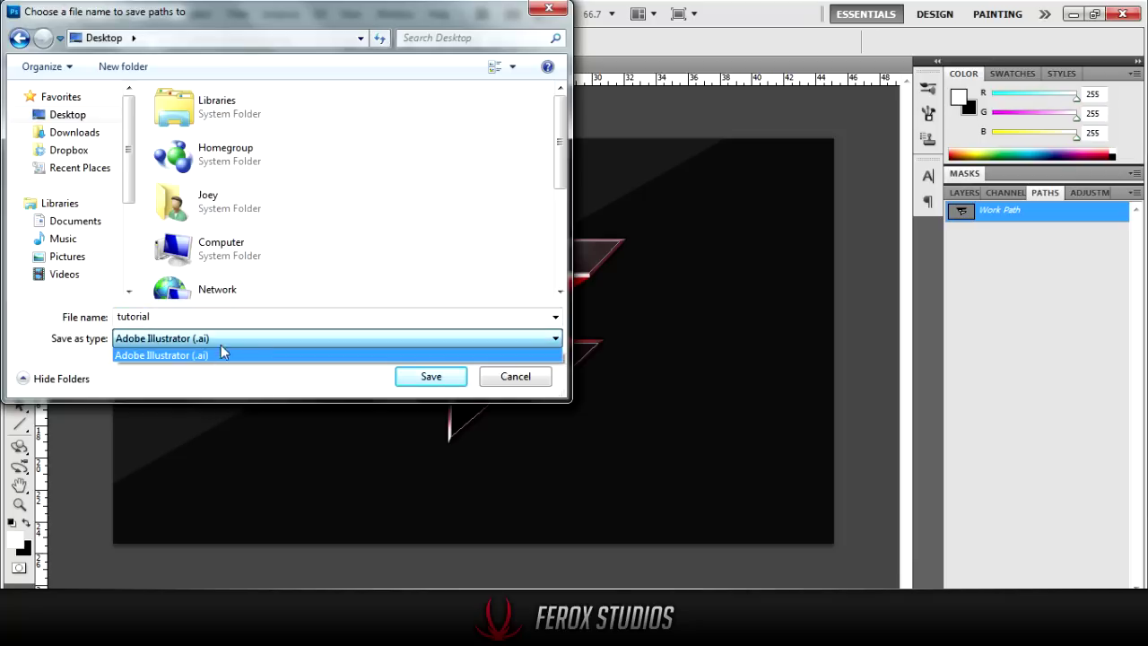
{"action": "left_click", "coordinate": [223, 354]}
{"action": "left_click", "coordinate": [434, 381]}
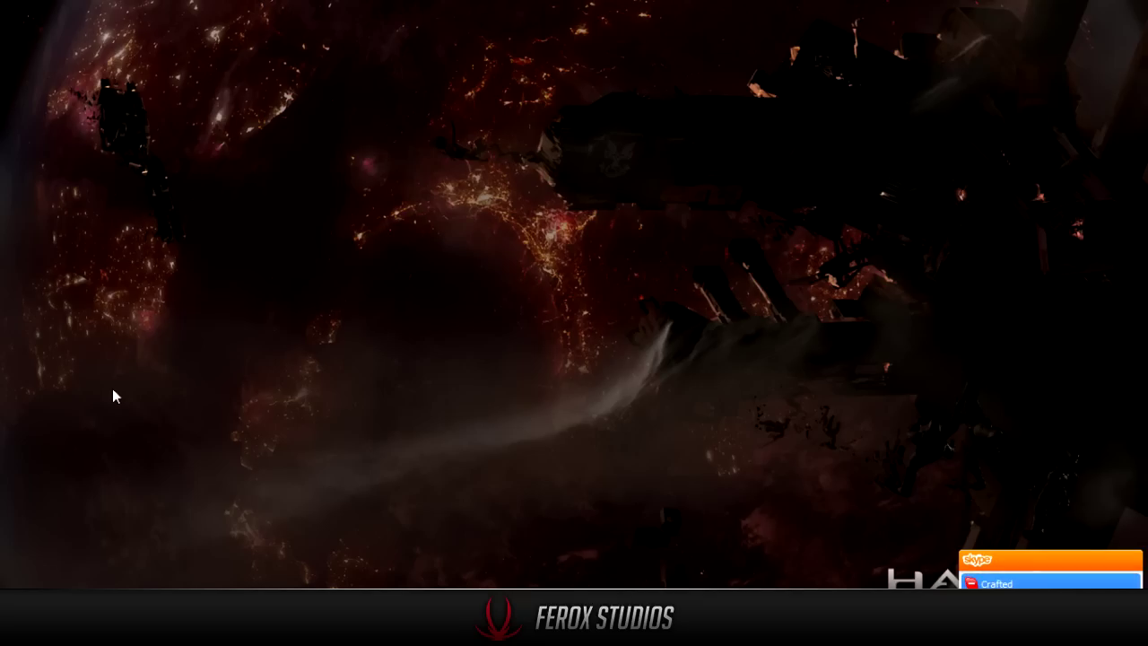
Show the desktop icons and import the tutorial file from the desktop into CINEMA 4D with the offered Illustrator import settings.
{"action": "right_click", "coordinate": [702, 97]}
{"action": "mouse_move", "coordinate": [758, 134]}
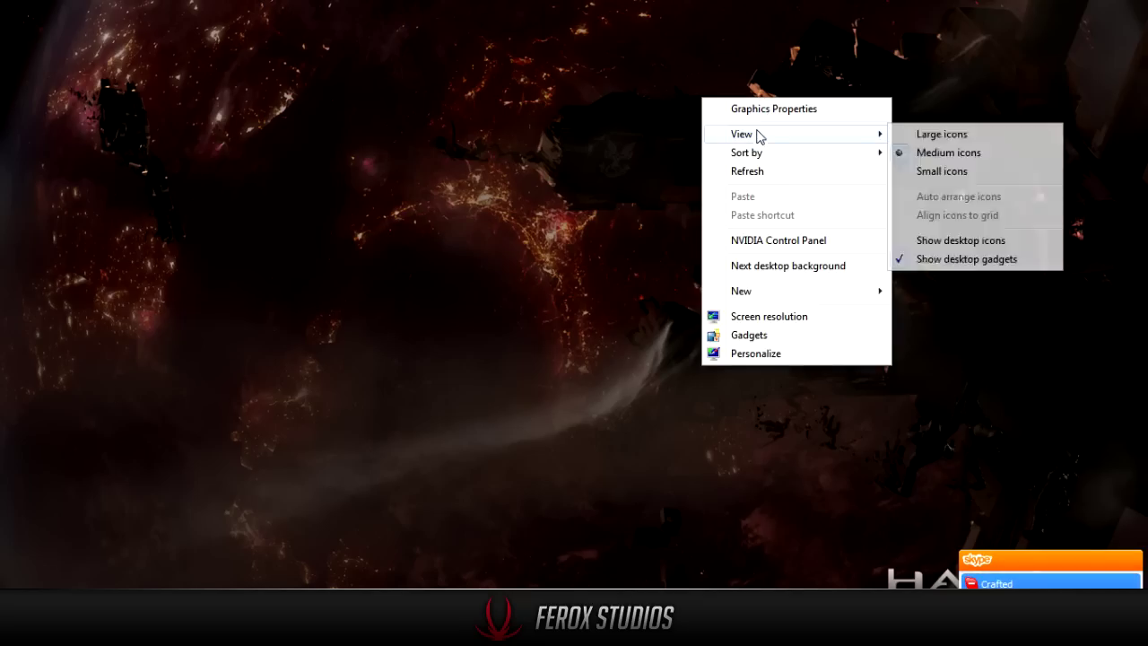
{"action": "left_click", "coordinate": [936, 242]}
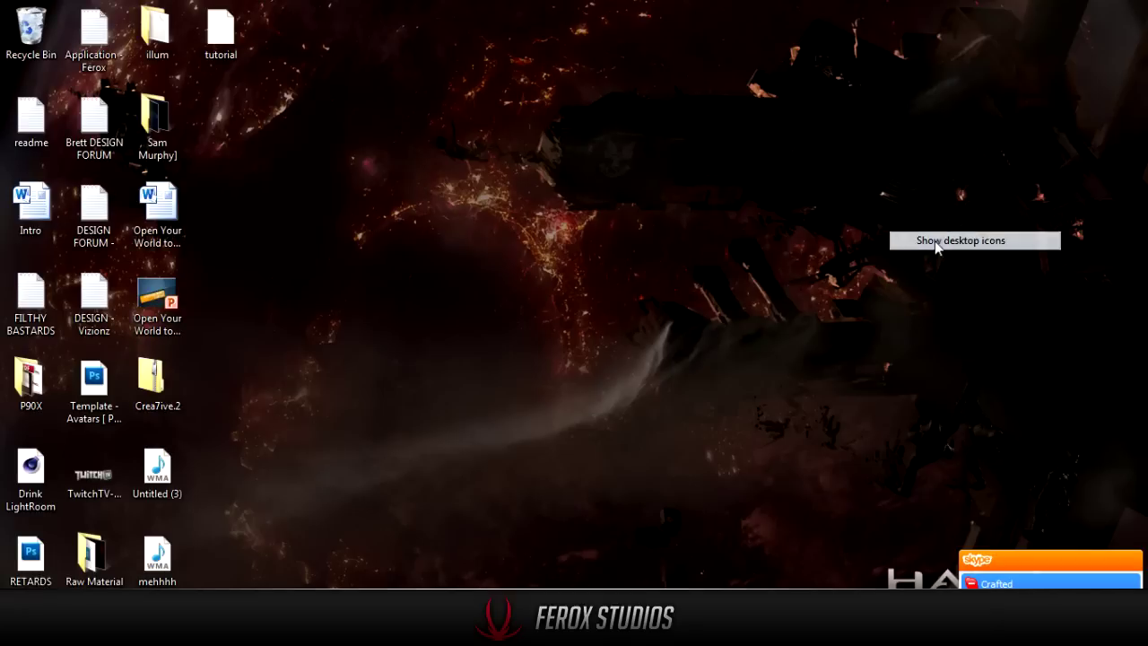
{"action": "left_click_drag", "start_coordinate": [221, 32], "coordinate": [429, 196]}
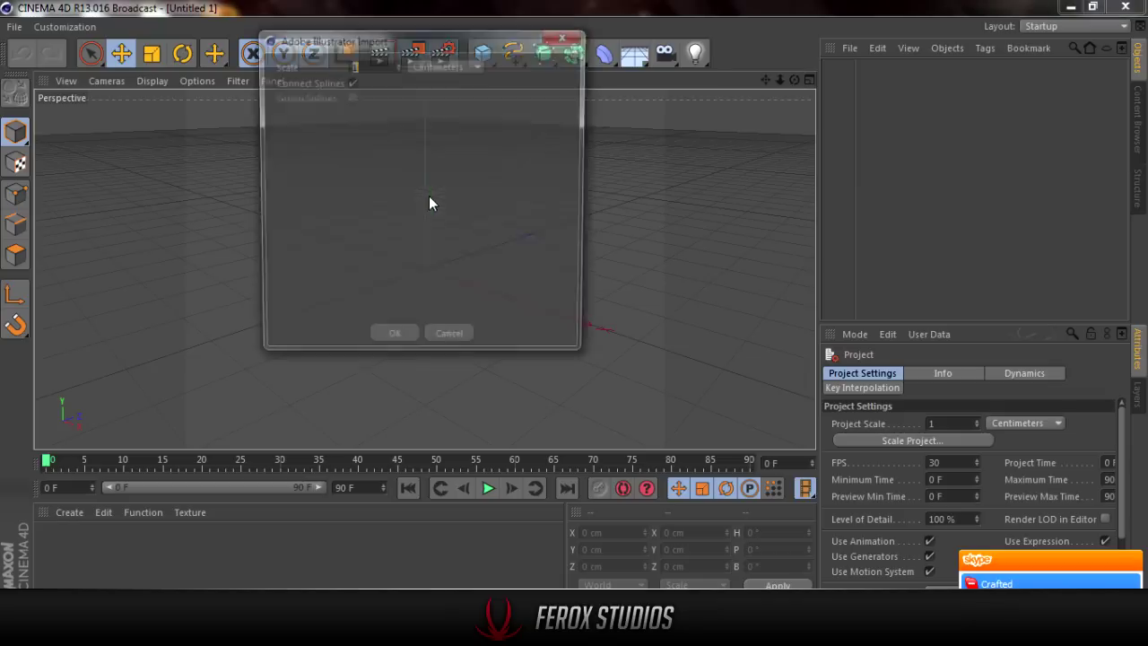
{"action": "left_click", "coordinate": [392, 345]}
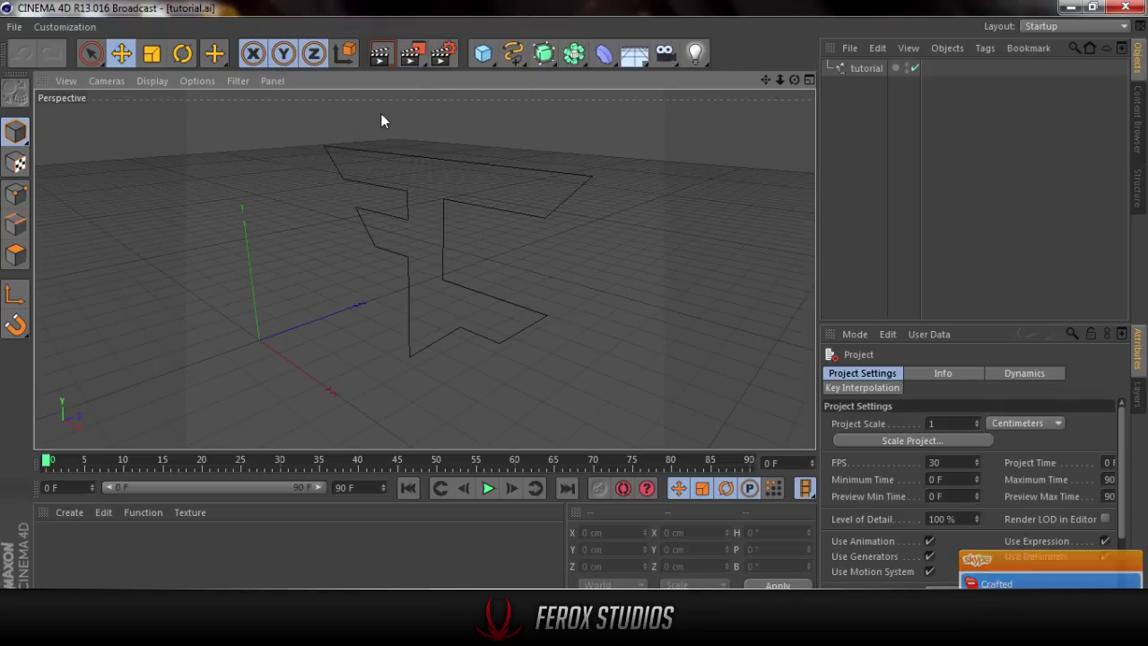
Select the imported logo spline and switch the interface layout to My Layout (User).
{"action": "left_click", "coordinate": [498, 210]}
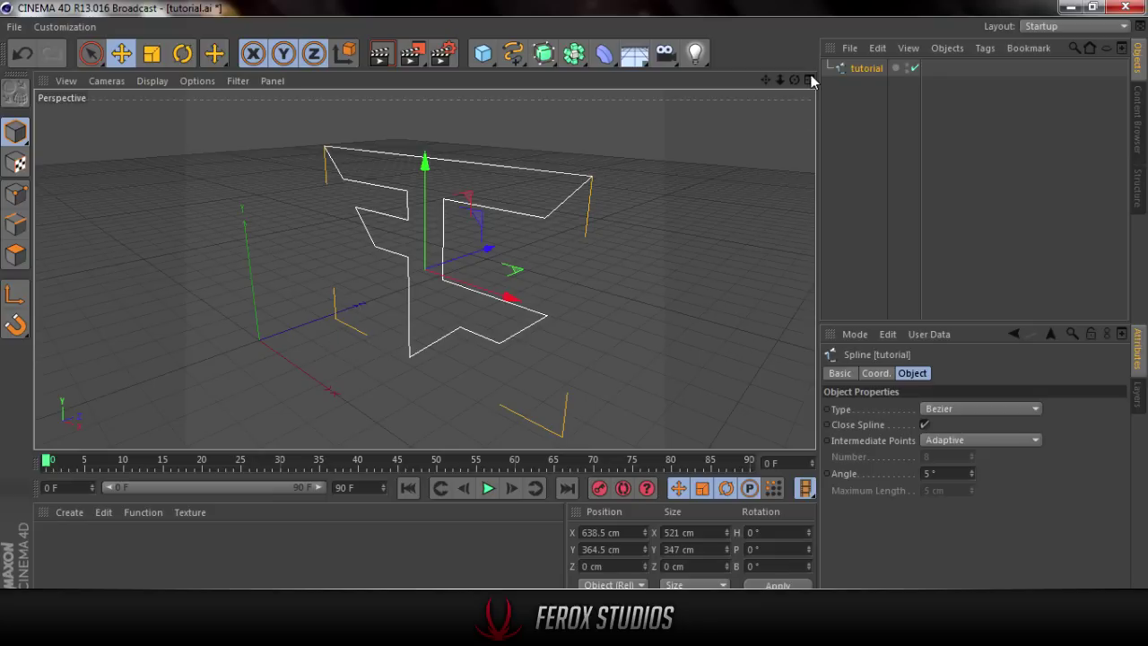
{"action": "left_click_drag", "start_coordinate": [793, 81], "coordinate": [700, 101]}
{"action": "left_click", "coordinate": [1076, 26]}
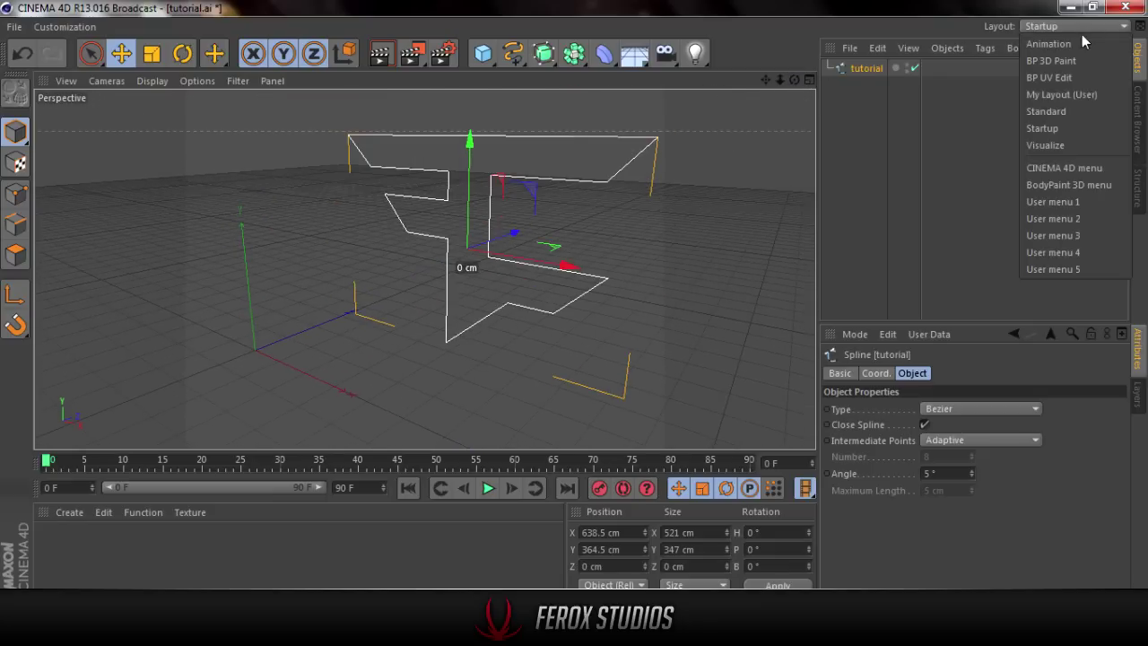
{"action": "left_click", "coordinate": [1053, 94]}
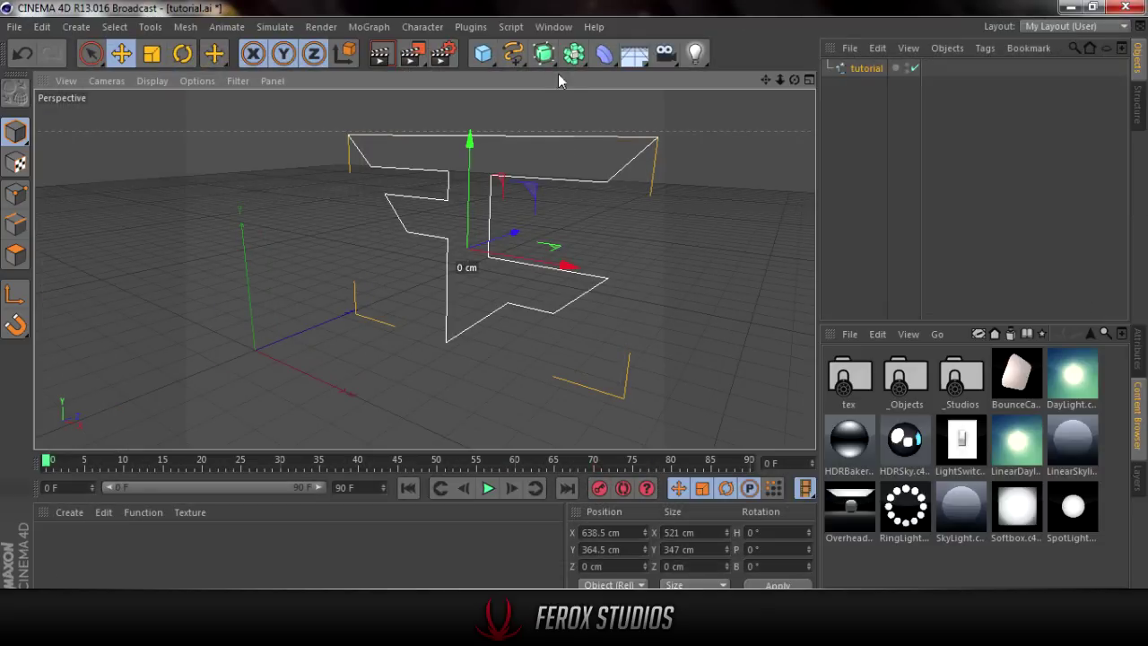
Add an Extrude NURBS object and make the tutorial spline its child.
{"action": "left_click", "coordinate": [543, 56]}
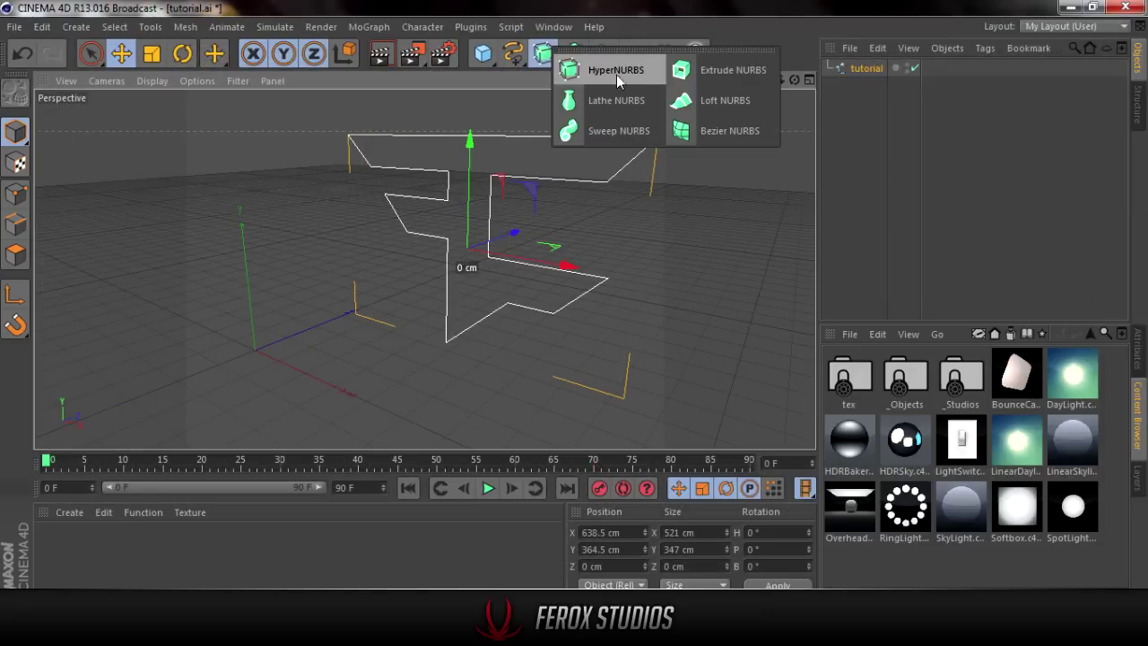
{"action": "left_click", "coordinate": [692, 72]}
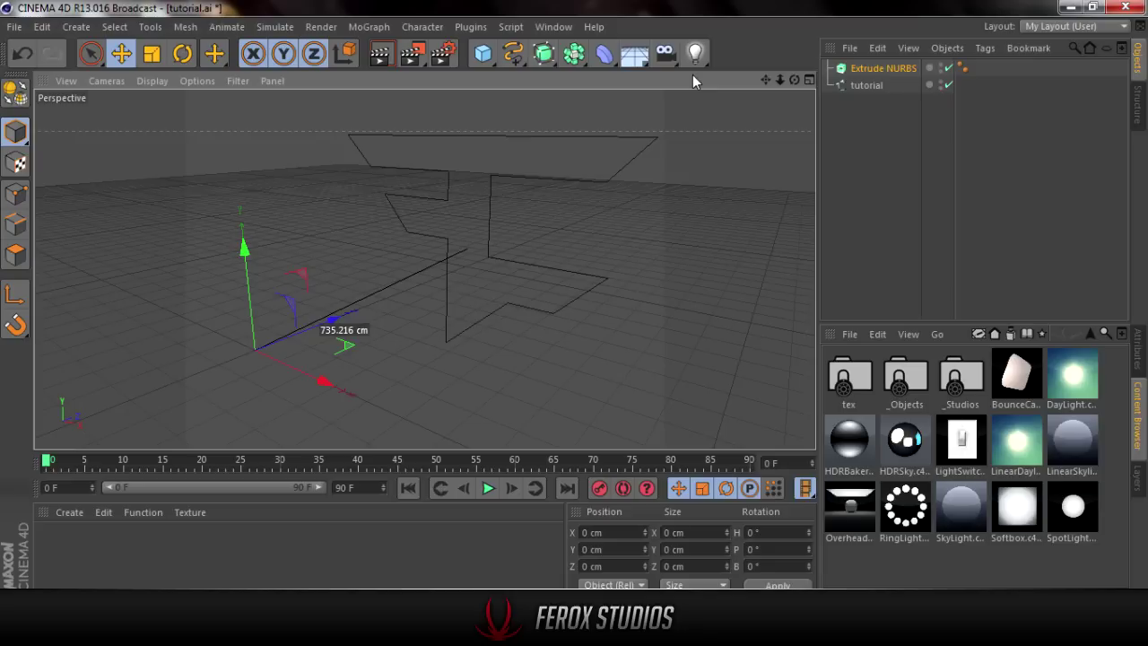
{"action": "left_click", "coordinate": [864, 87]}
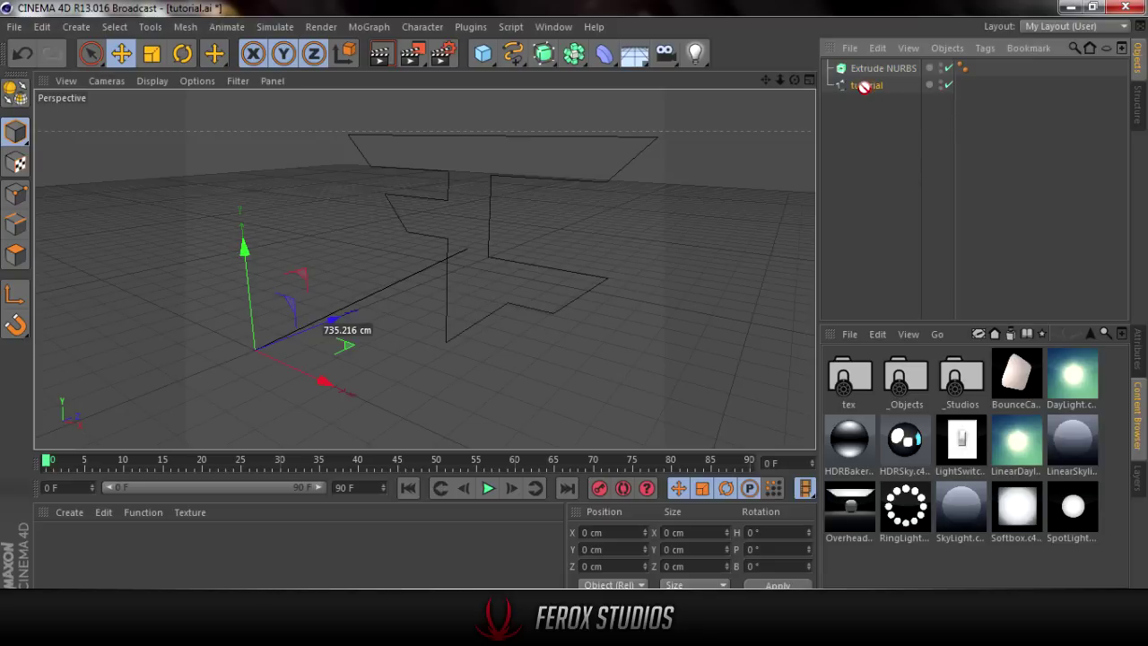
{"action": "left_click_drag", "start_coordinate": [864, 87], "coordinate": [869, 72]}
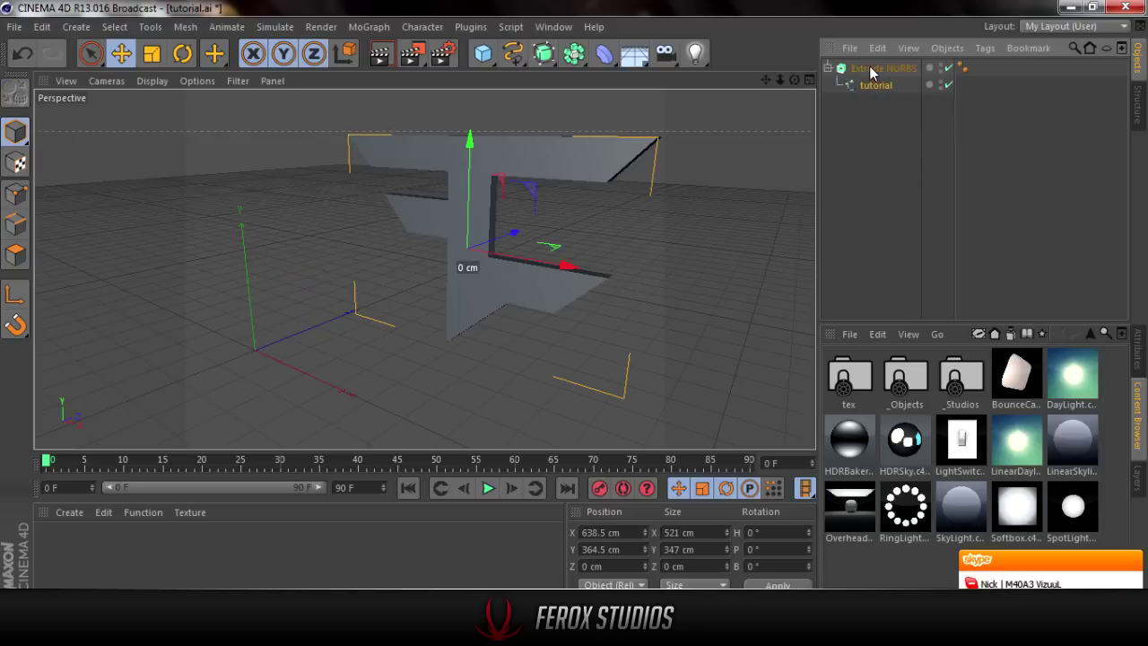
Set the Extrude NURBS object's Z movement to 200 cm.
{"action": "left_click", "coordinate": [1137, 355]}
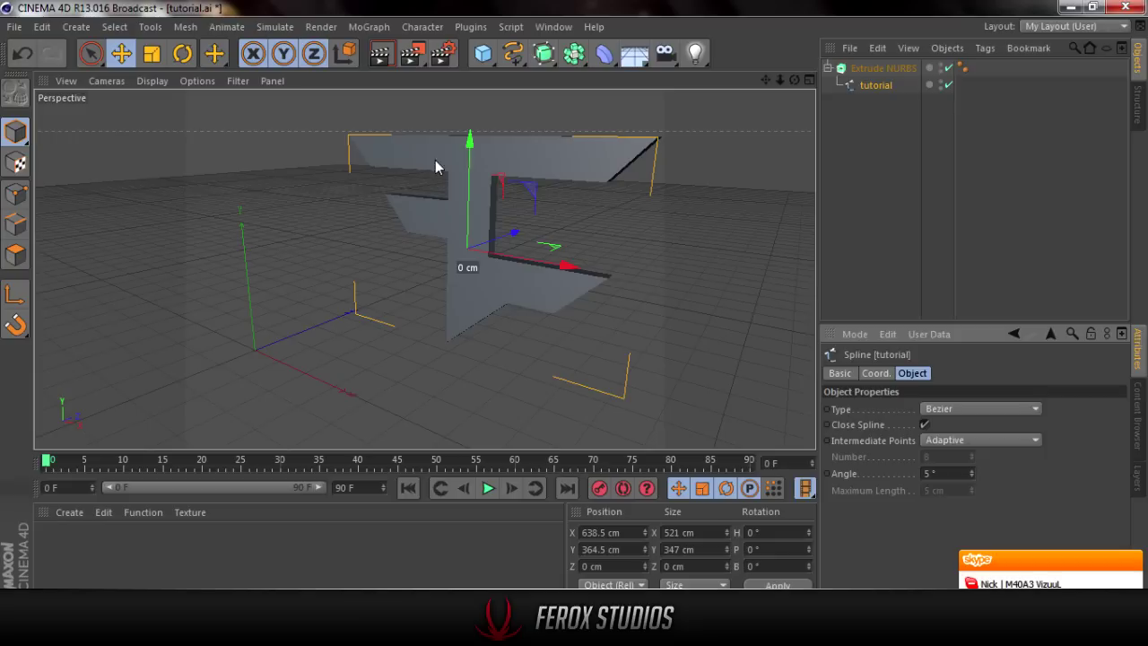
{"action": "left_click", "coordinate": [550, 150]}
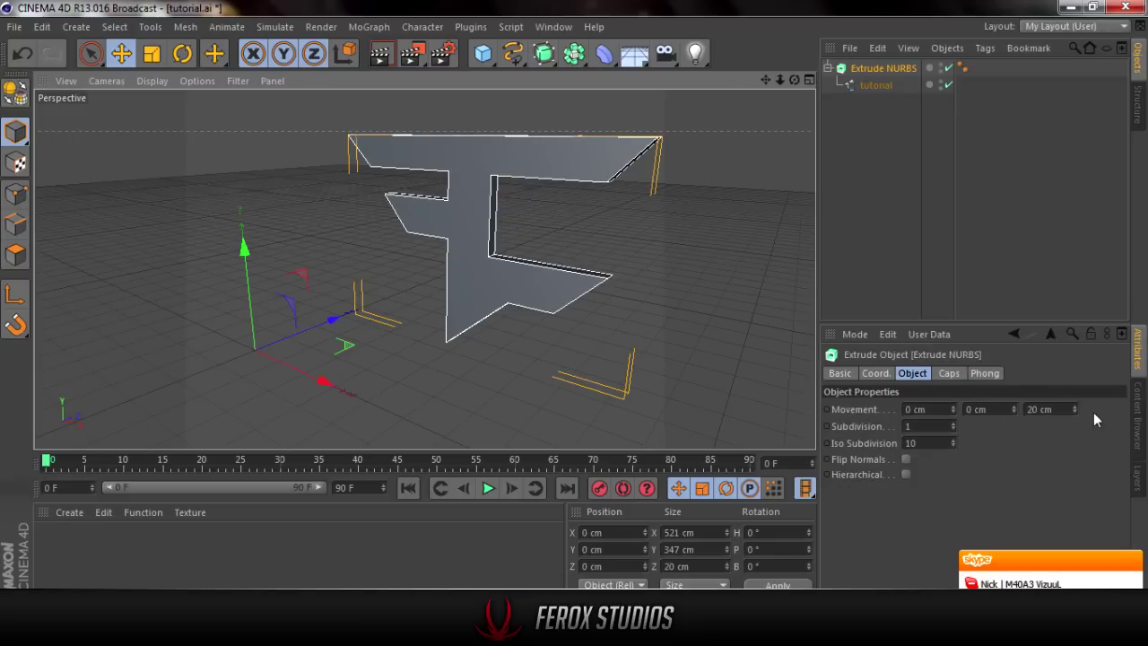
{"action": "left_click", "coordinate": [1040, 408]}
{"action": "type", "text": "200"}
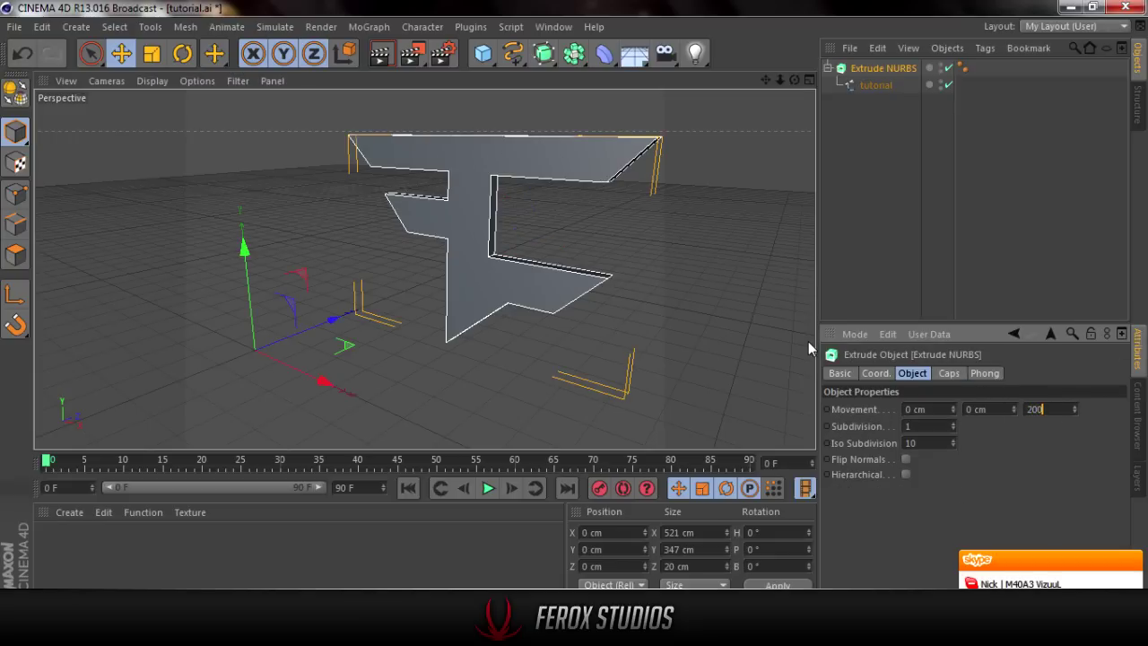
{"action": "key", "text": "Return"}
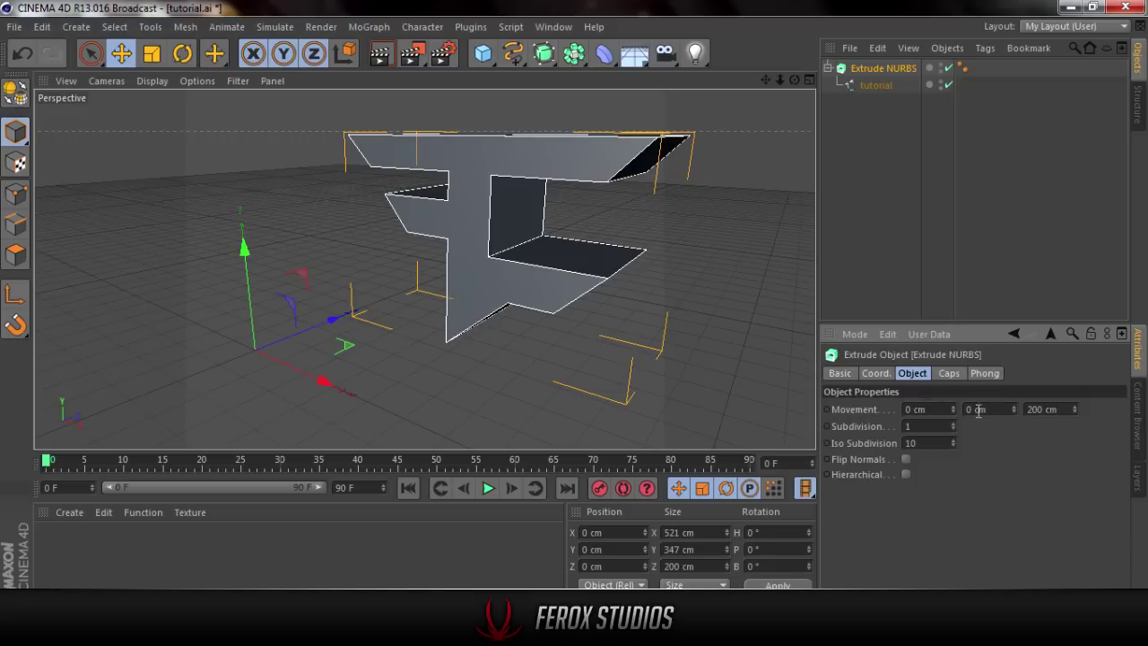
Dismiss the online updater and set both the start and end caps of the Extrude NURBS to Fillet Cap.
{"action": "left_click", "coordinate": [948, 373]}
{"action": "left_click", "coordinate": [929, 408]}
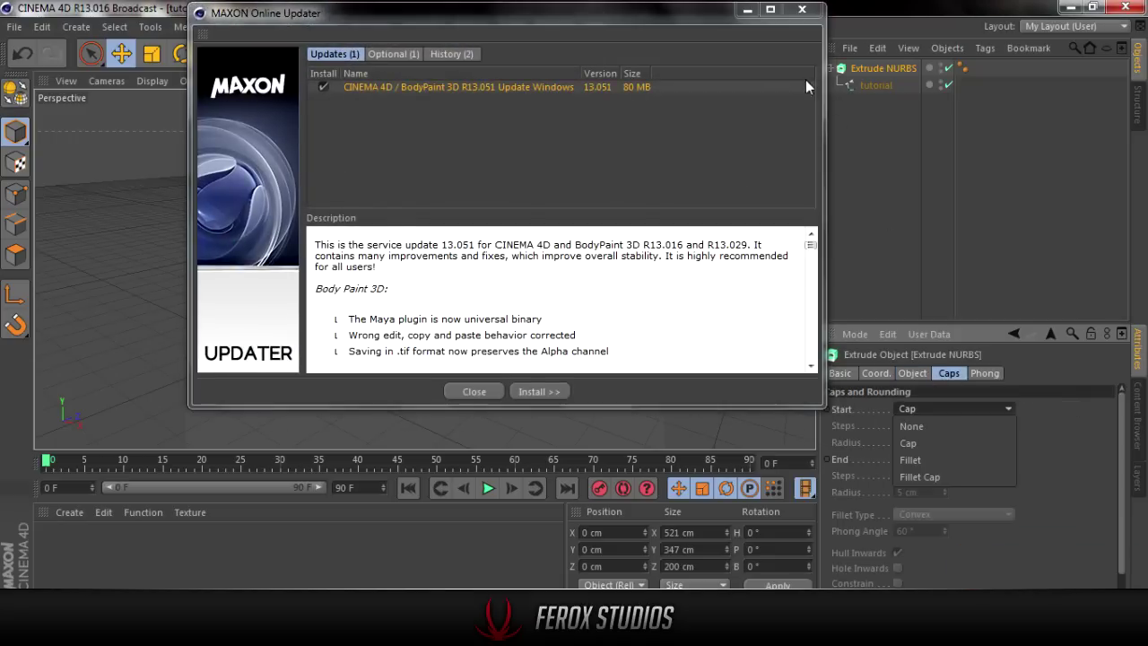
{"action": "left_click", "coordinate": [802, 10]}
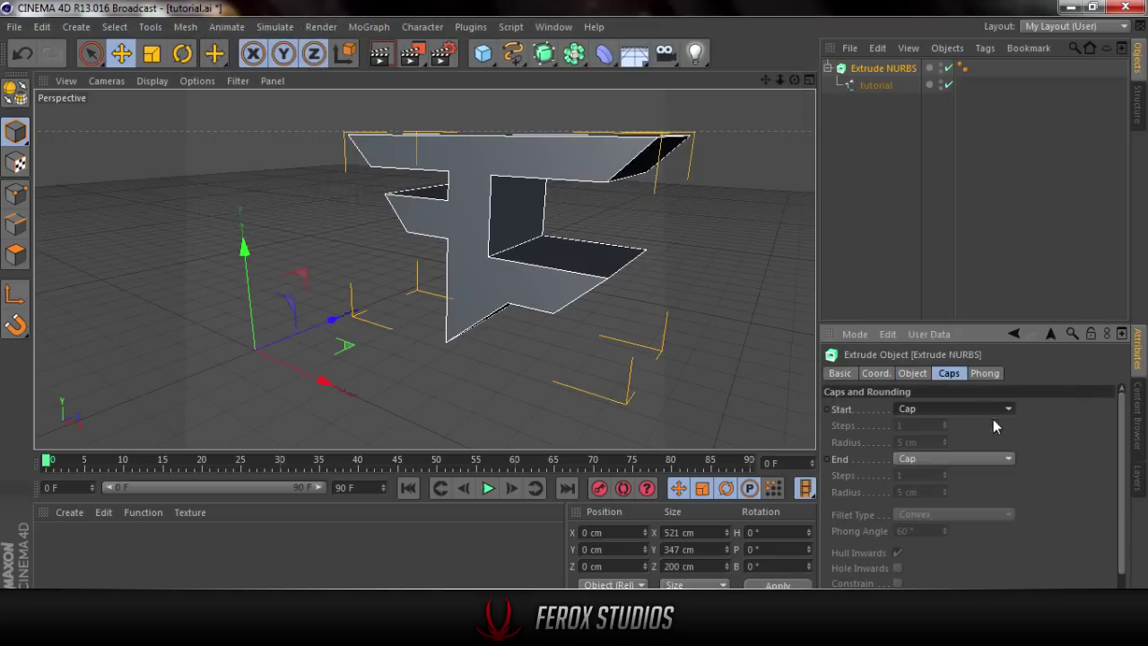
{"action": "left_click", "coordinate": [935, 474]}
{"action": "left_click", "coordinate": [936, 461]}
{"action": "left_click", "coordinate": [932, 525]}
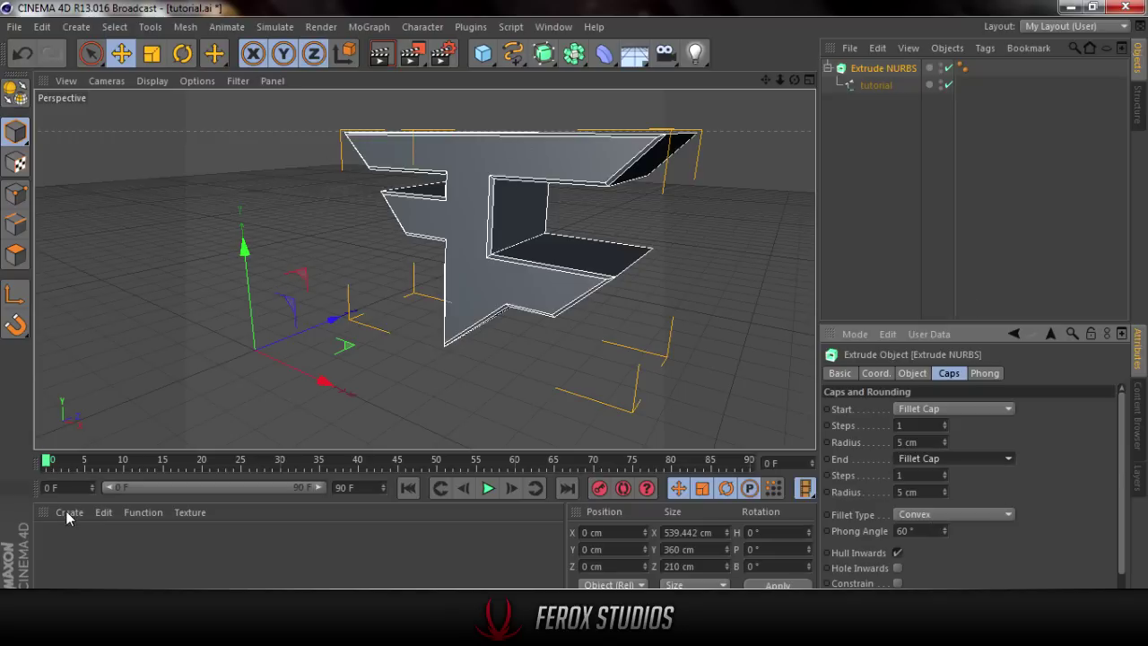
{"action": "left_click", "coordinate": [99, 538]}
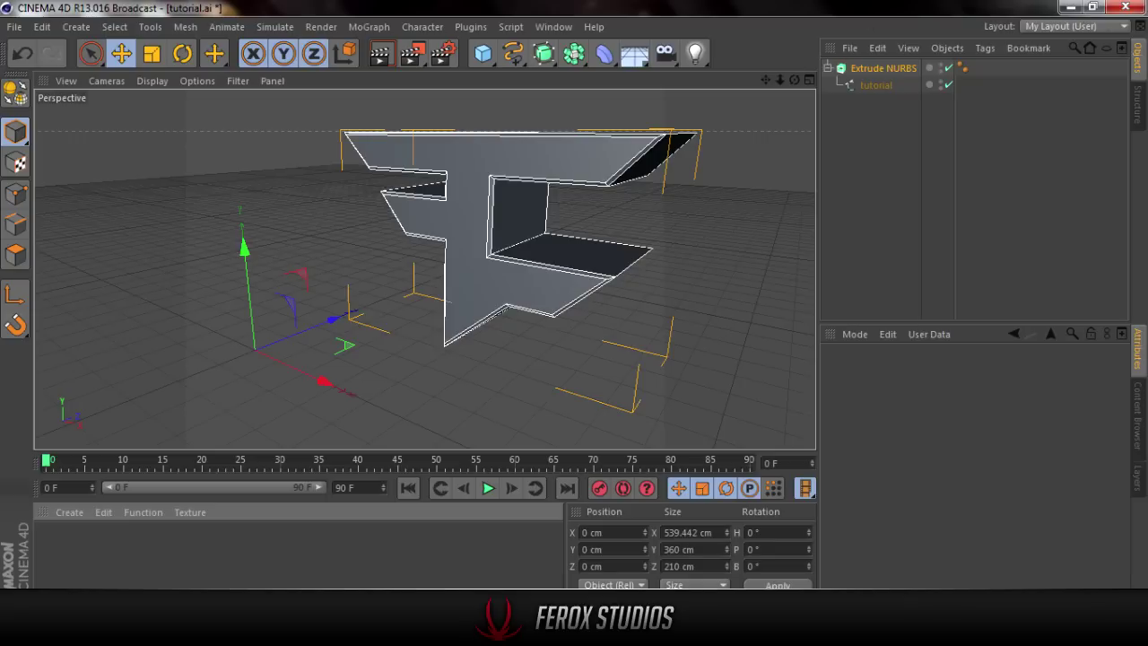
Switch to Photoshop and look at the Untitled-1 and FaZeClan2.png documents.
{"action": "key", "text": "alt+Tab"}
{"action": "left_click", "coordinate": [152, 65]}
{"action": "left_click", "coordinate": [305, 64]}
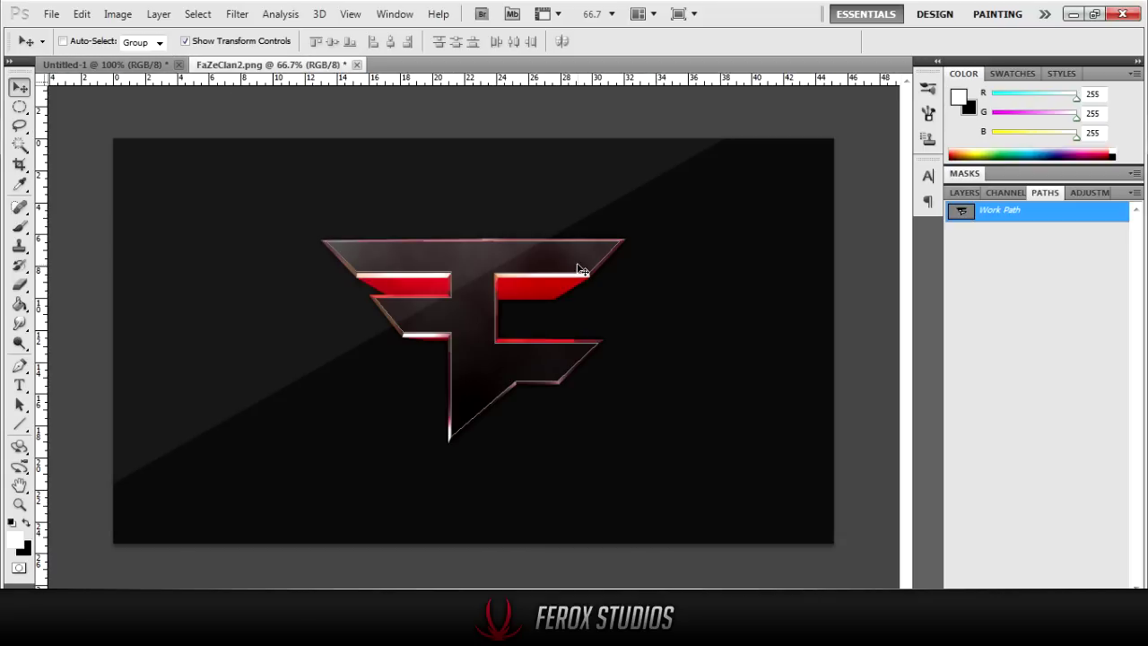